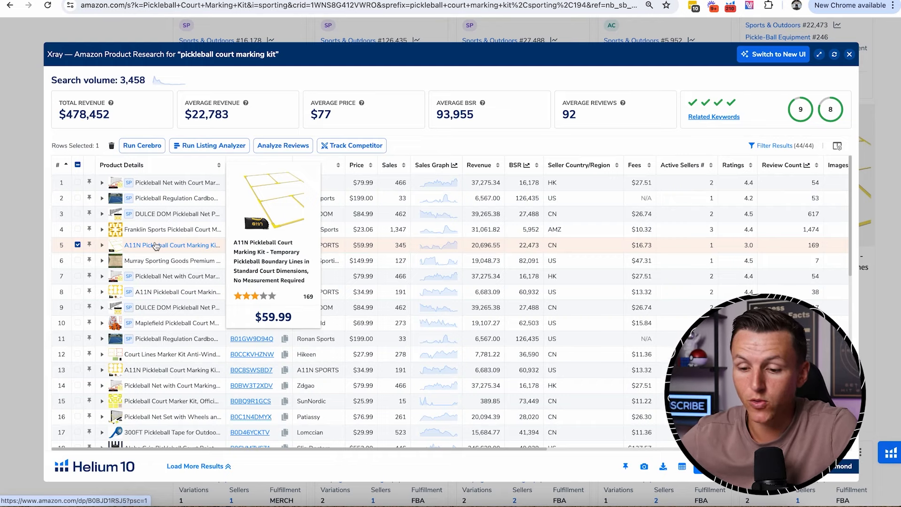
- Add the Hikeen court lines marker kit and A11N throw-down marking kit to the selected products and run Cerebro on them
left_click(77, 354)
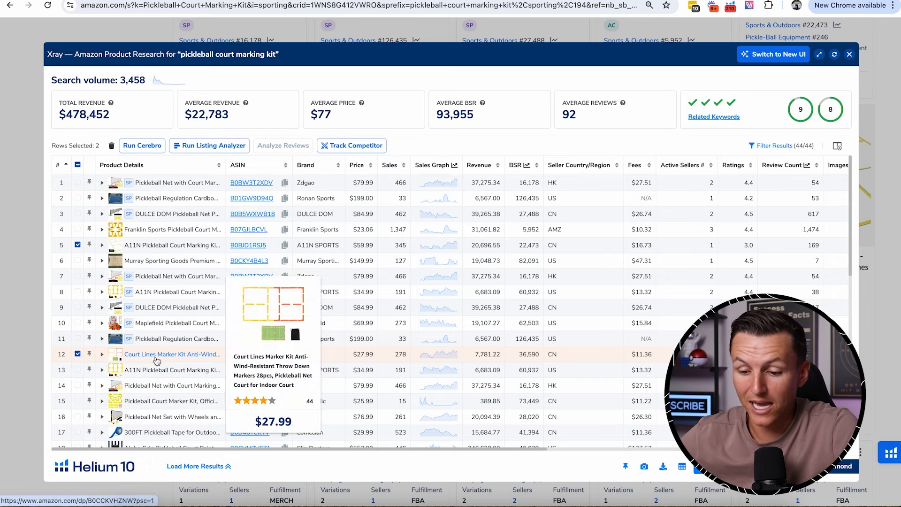
mouse_move(132, 374)
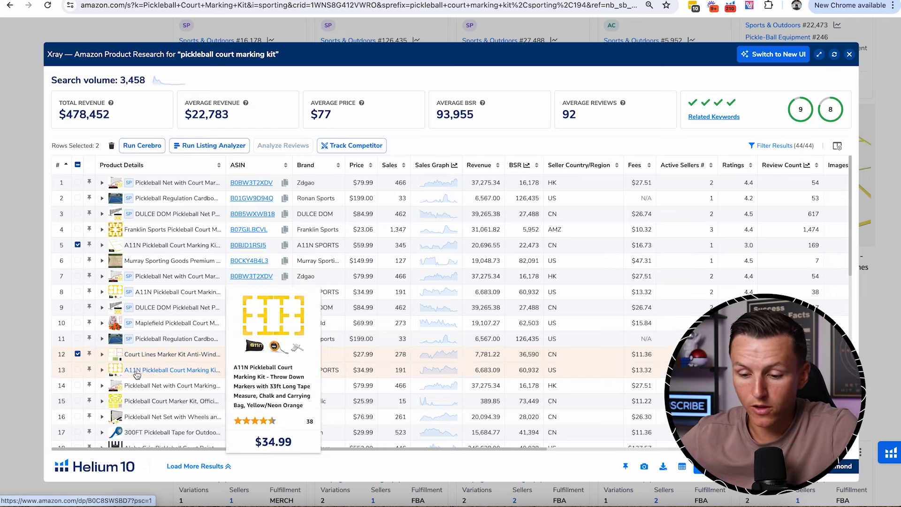
left_click(77, 369)
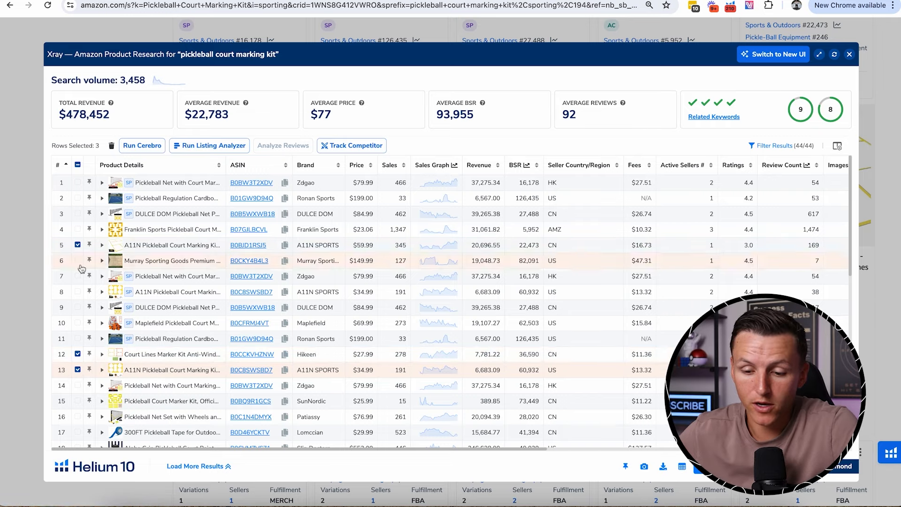
left_click(146, 147)
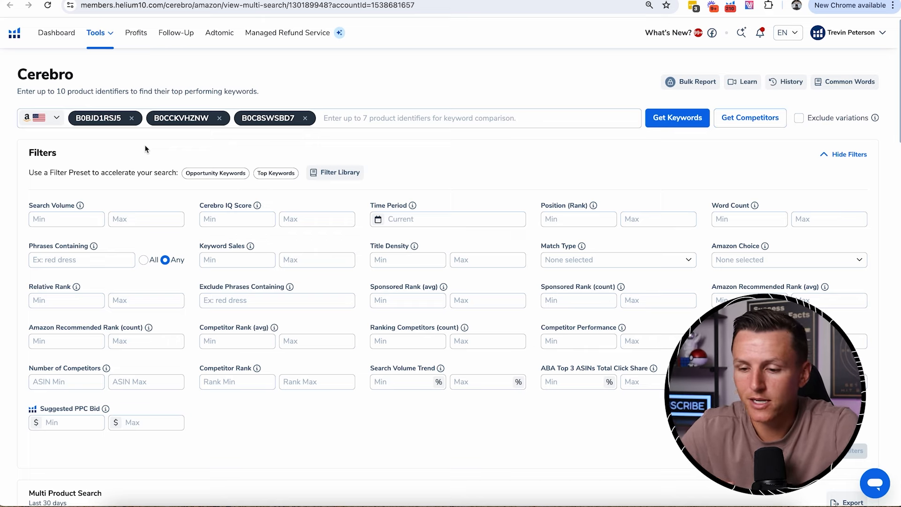
- Filter the Cerebro keywords to a Position (Rank) between 1 and 25
scroll(131, 298, "down", 3)
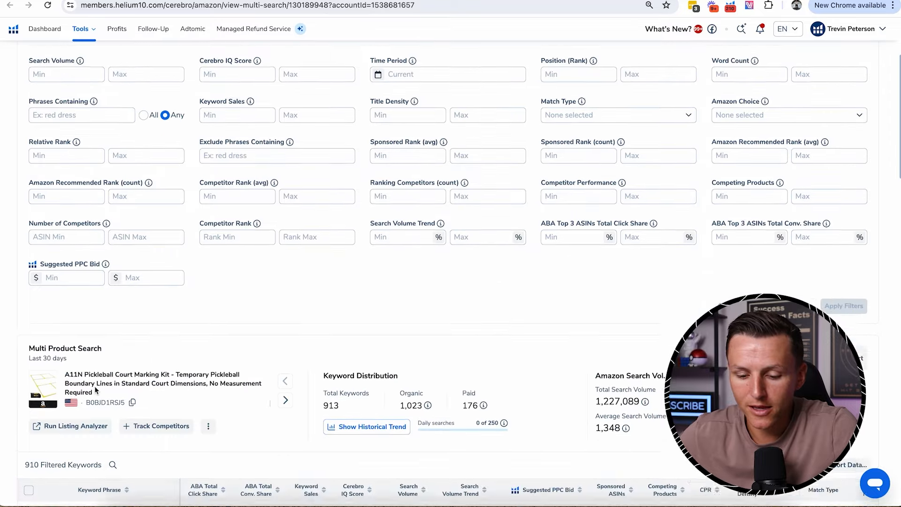
scroll(95, 390, "down", 1)
left_click_drag(27, 446, 77, 446)
scroll(78, 444, "up", 3)
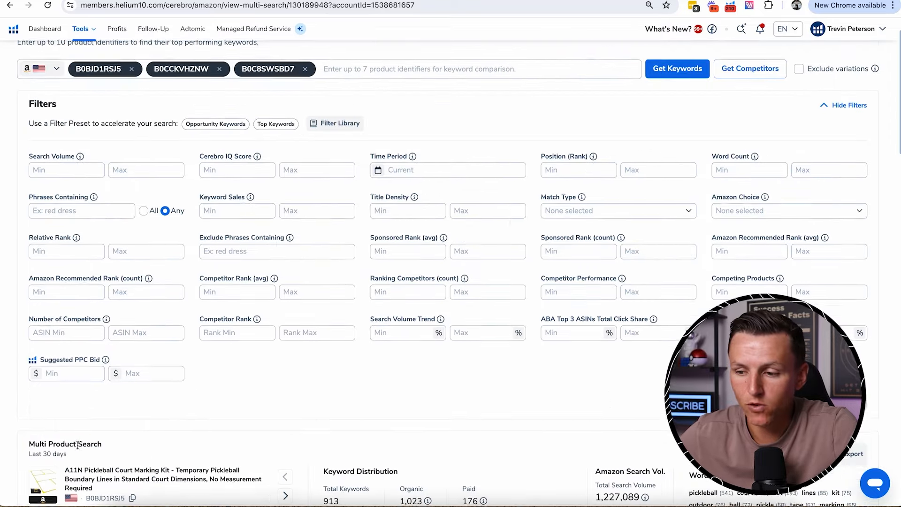
scroll(77, 446, "up", 1)
scroll(77, 446, "down", 1)
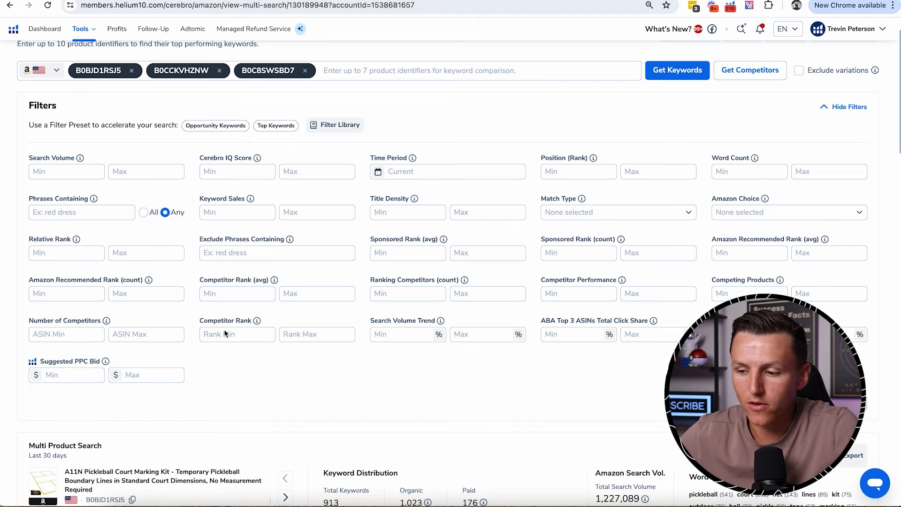
left_click(554, 171)
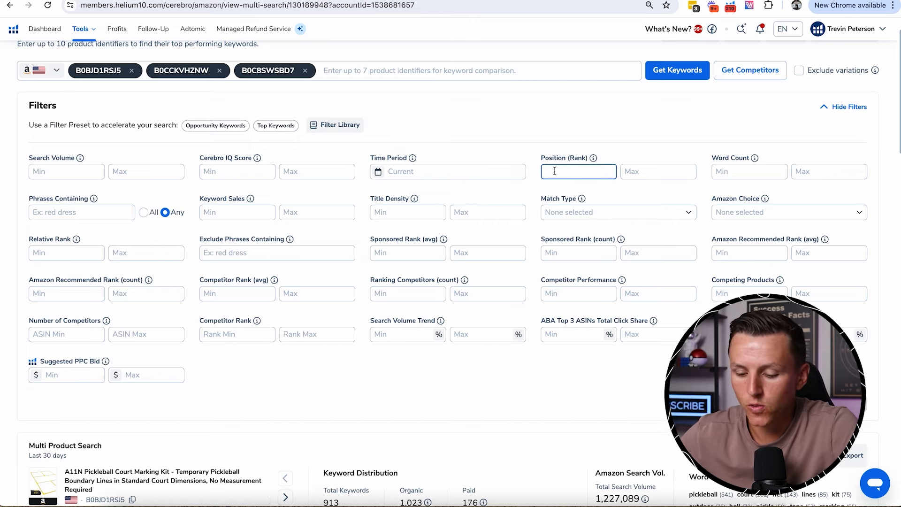
left_click(640, 171)
type("25")
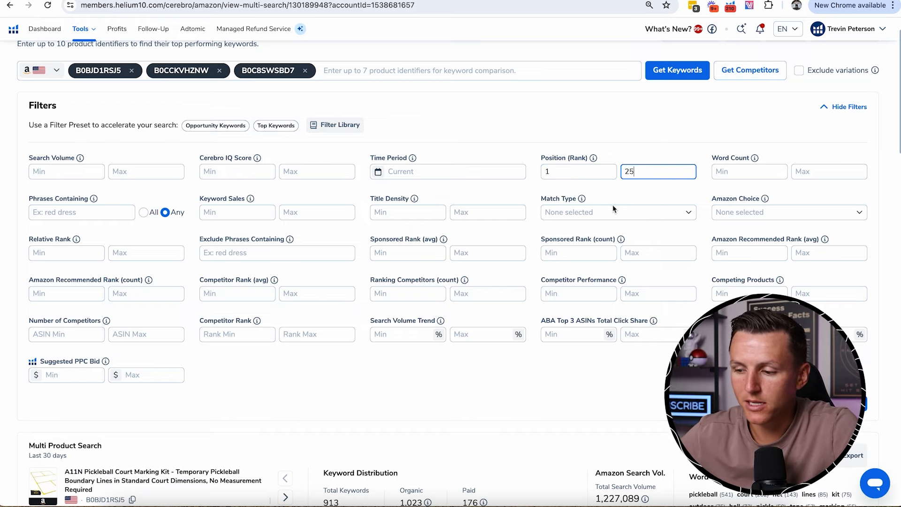
scroll(613, 205, "down", 2)
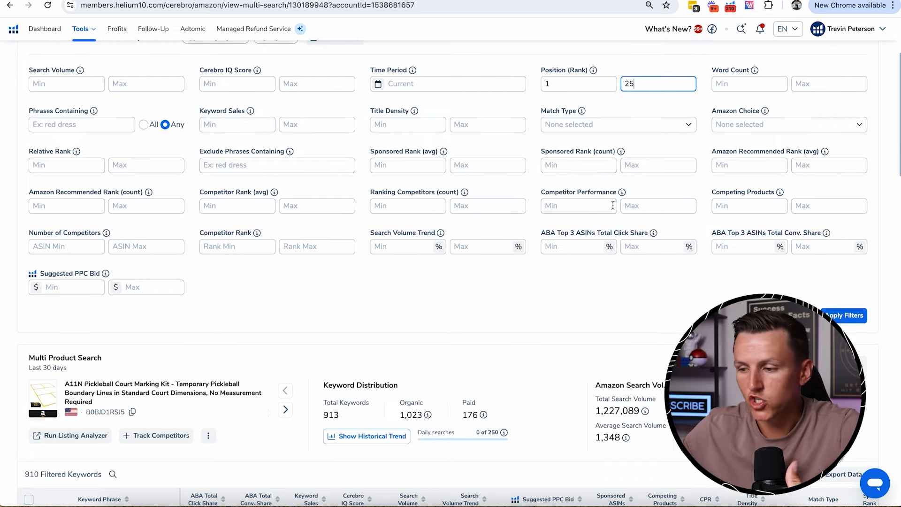
left_click(838, 320)
- Sort the filtered keyword list by search volume from highest to lowest
scroll(435, 287, "down", 3)
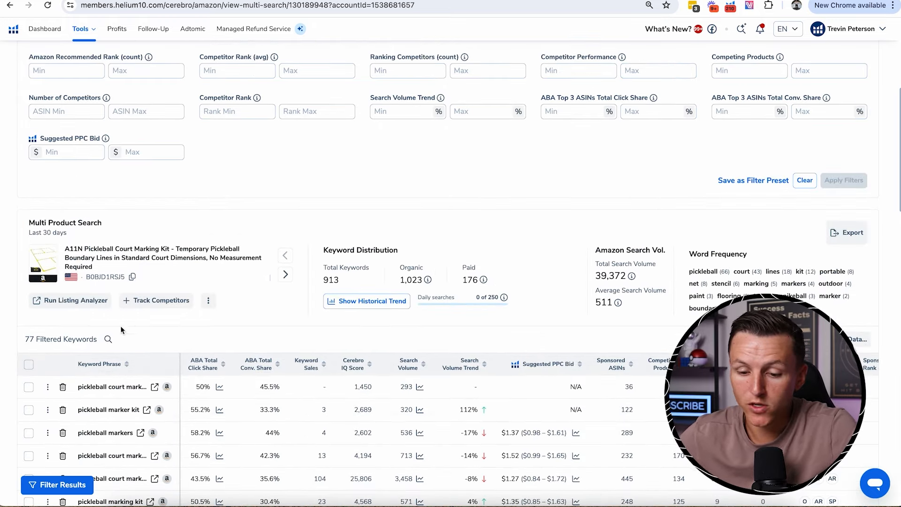
left_click_drag(13, 339, 100, 345)
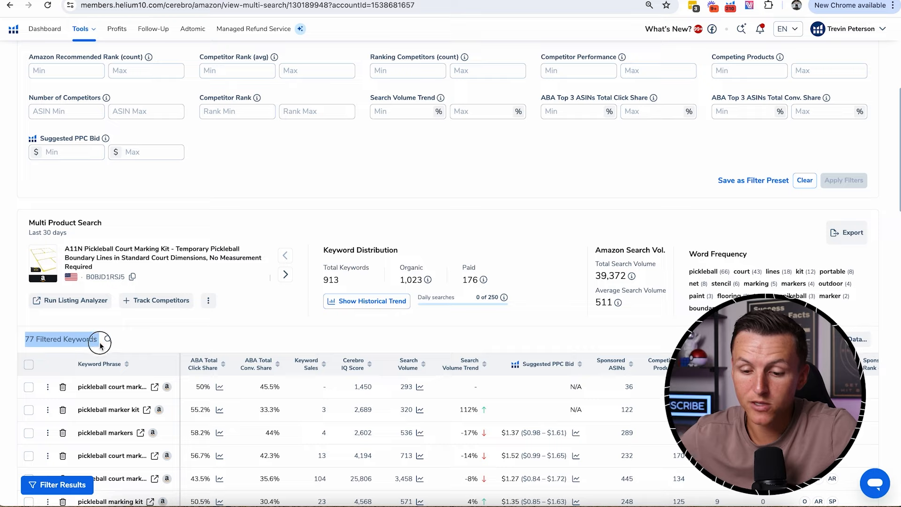
scroll(99, 342, "down", 3)
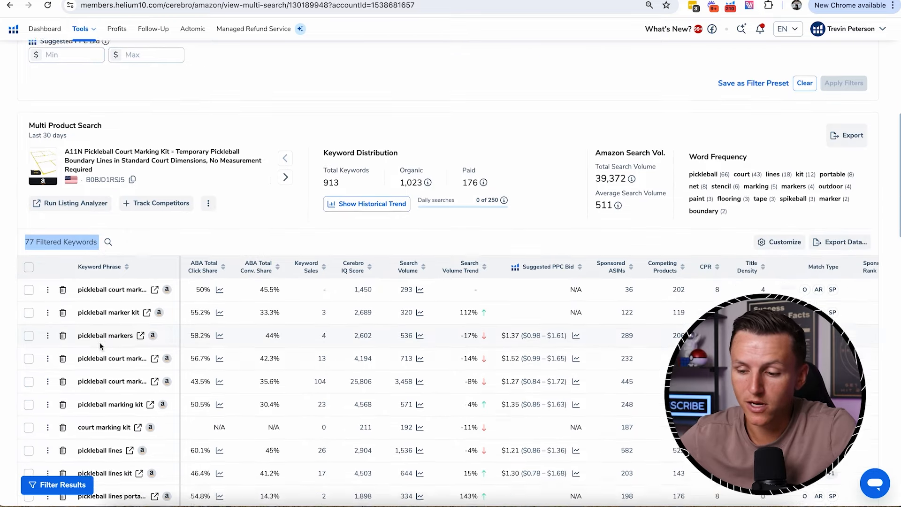
left_click(407, 257)
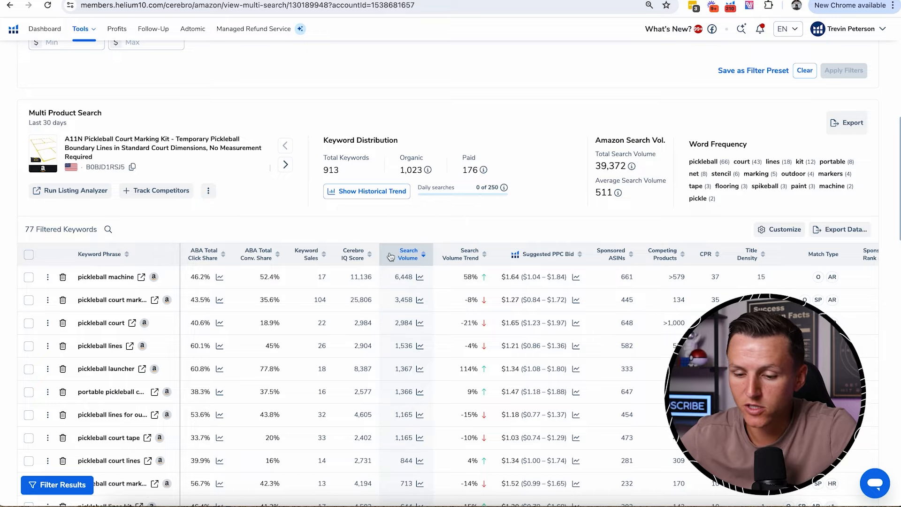
- Delete the irrelevant keywords "pickleball machine" and "pickleball launcher" from the filtered keyword list
scroll(132, 271, "down", 9)
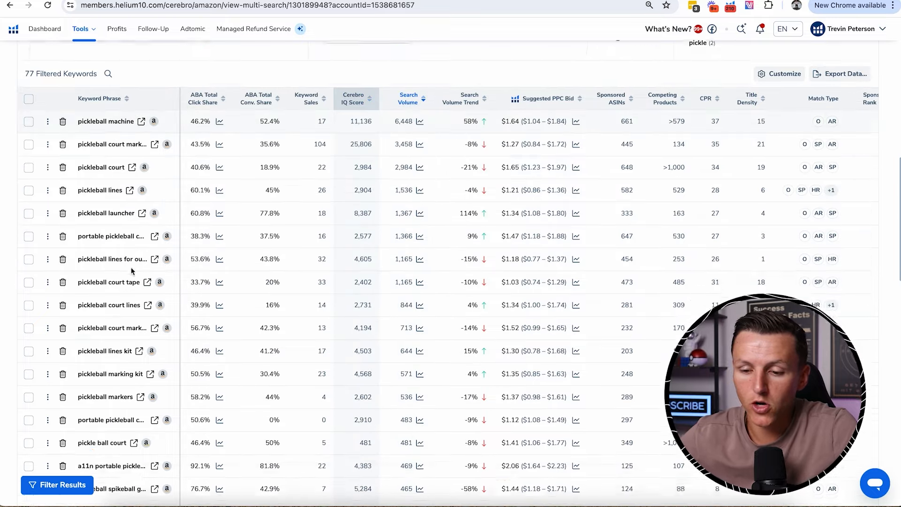
scroll(131, 269, "up", 9)
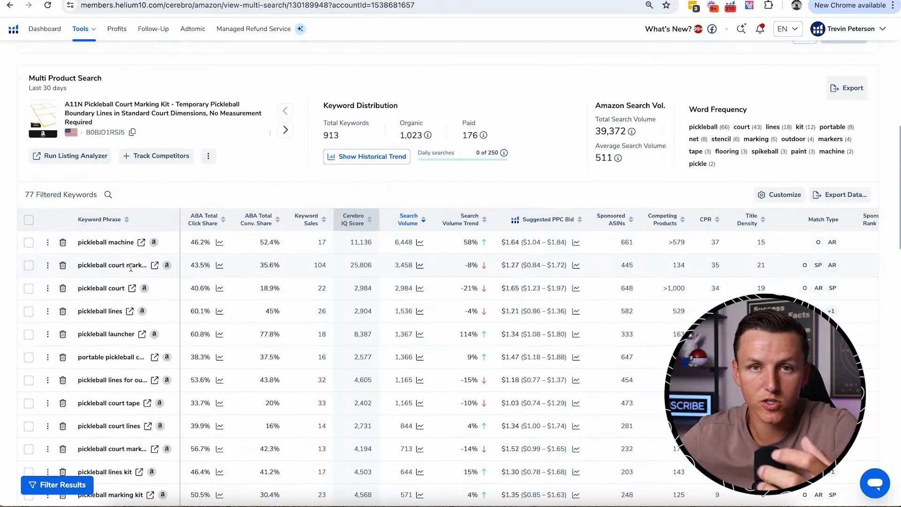
mouse_move(130, 267)
scroll(133, 281, "up", 1)
mouse_move(109, 283)
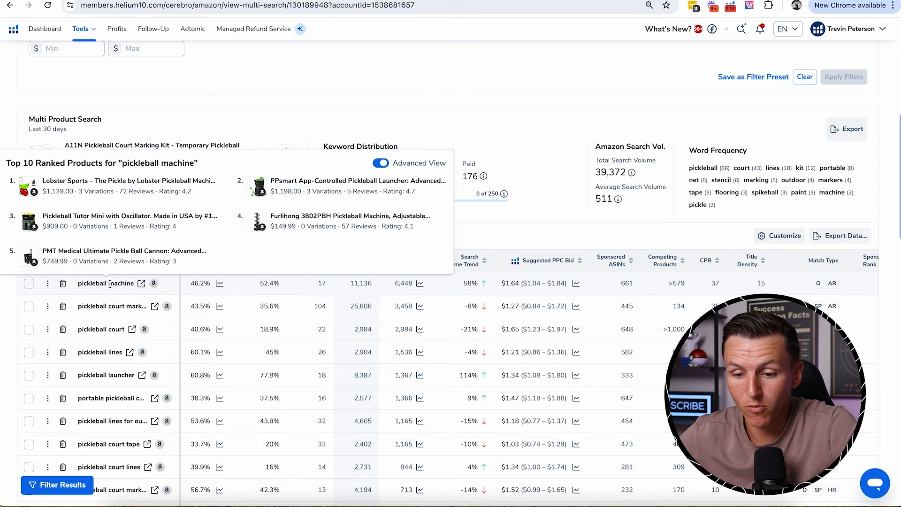
left_click(63, 284)
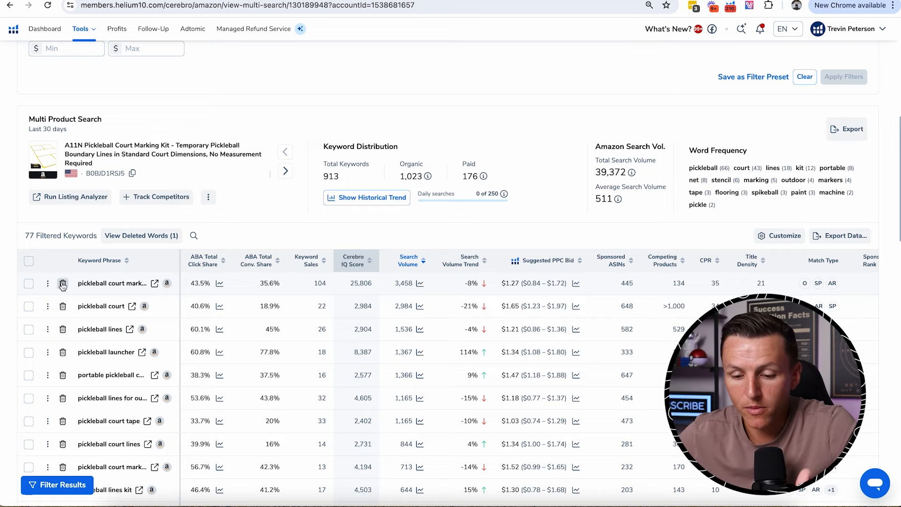
scroll(57, 328, "down", 1)
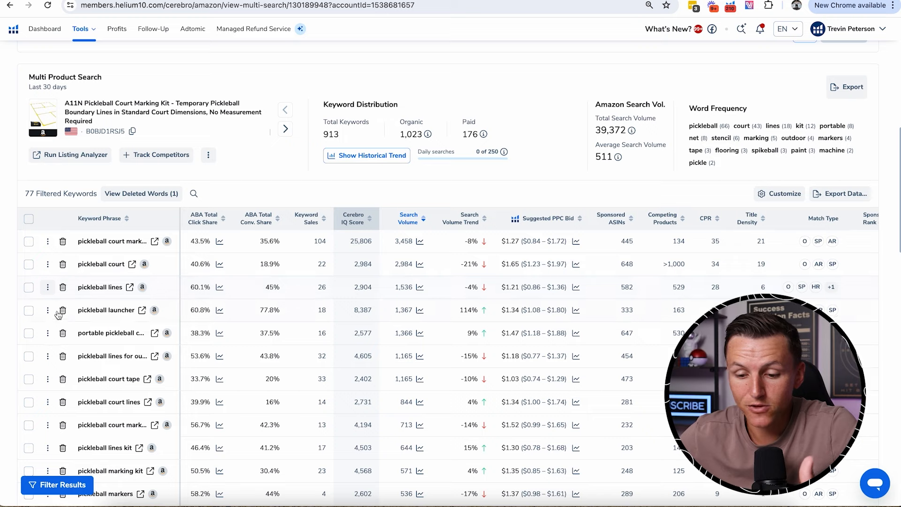
left_click(62, 311)
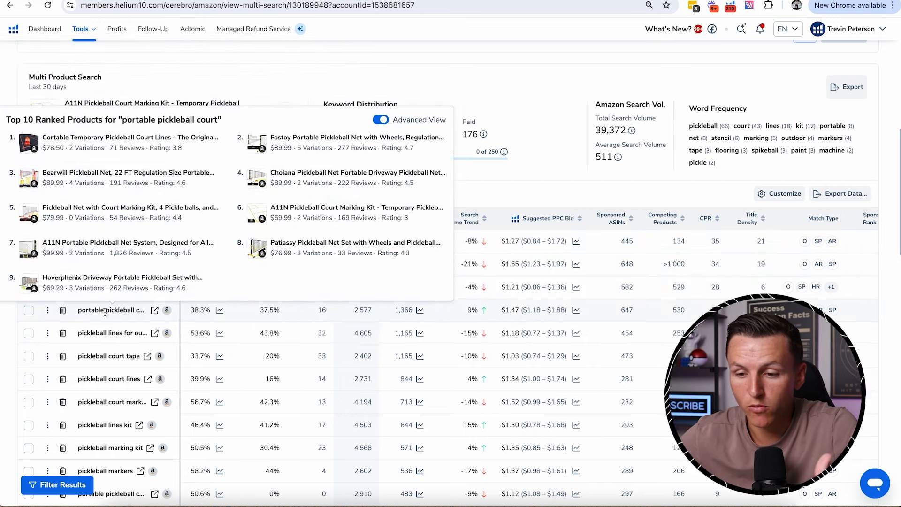
- Review the next keywords' top-ranked products and delete the branded keyword "onix pickleball net" from the list
mouse_move(104, 334)
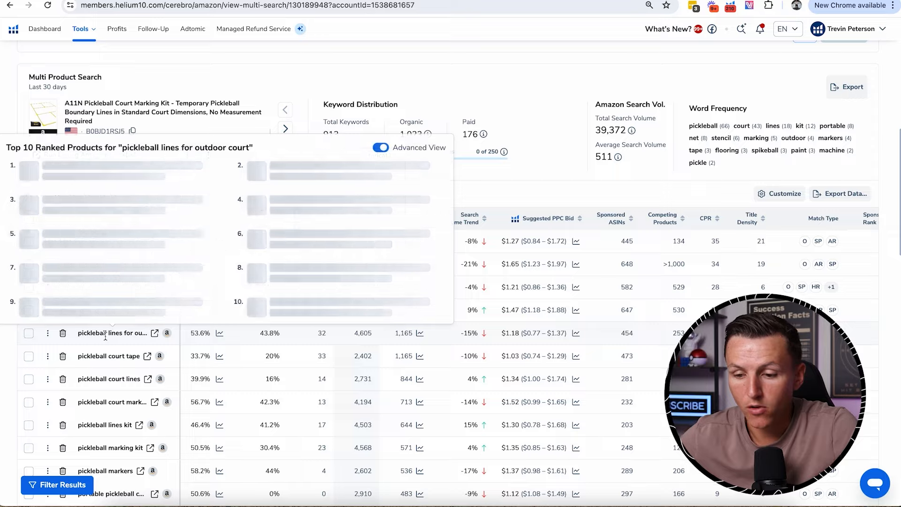
scroll(102, 367, "down", 3)
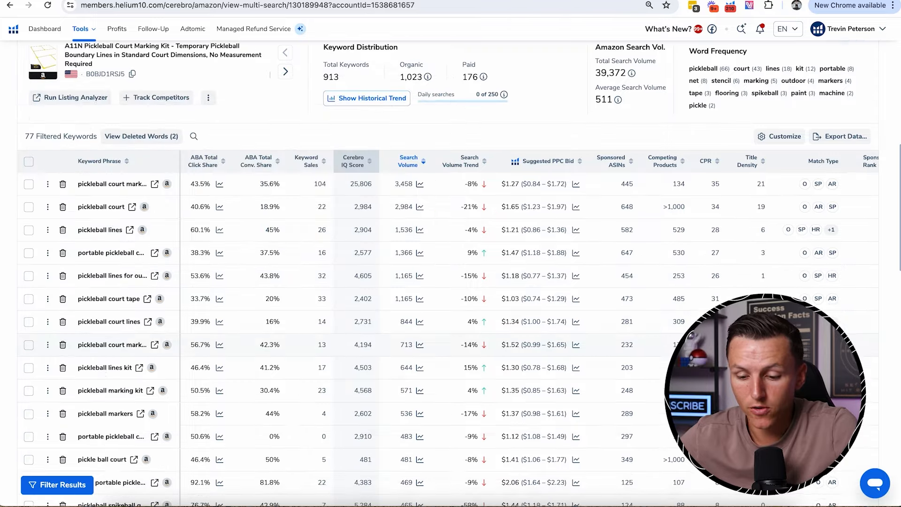
scroll(102, 367, "down", 2)
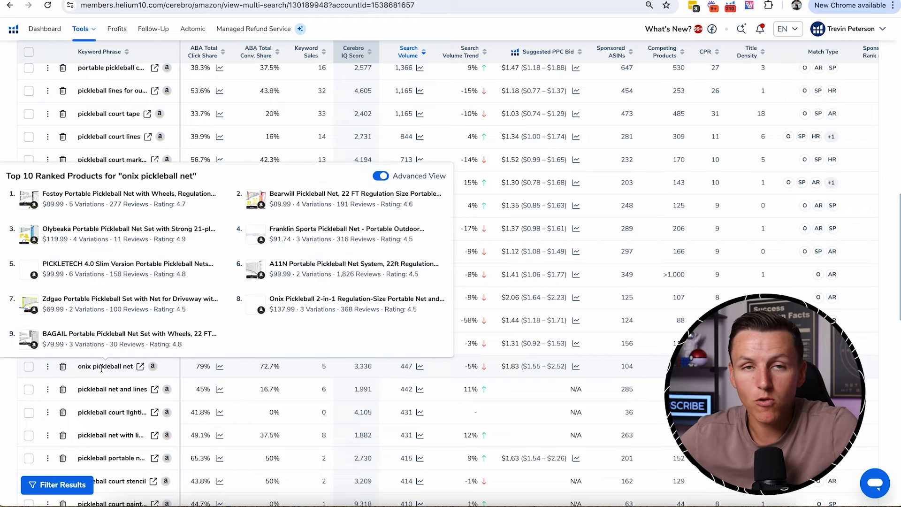
scroll(101, 368, "down", 3)
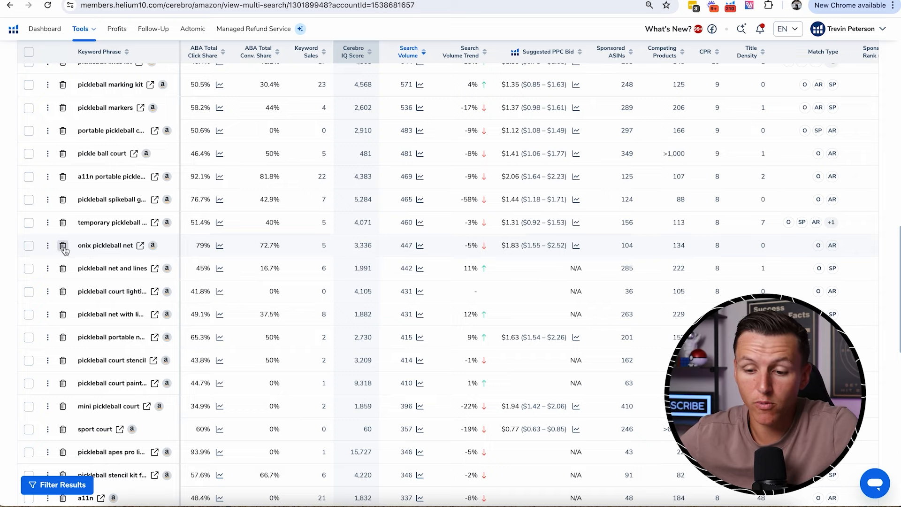
left_click(64, 246)
- Export the remaining filtered keywords to the Frankenstein keyword processor
mouse_move(101, 223)
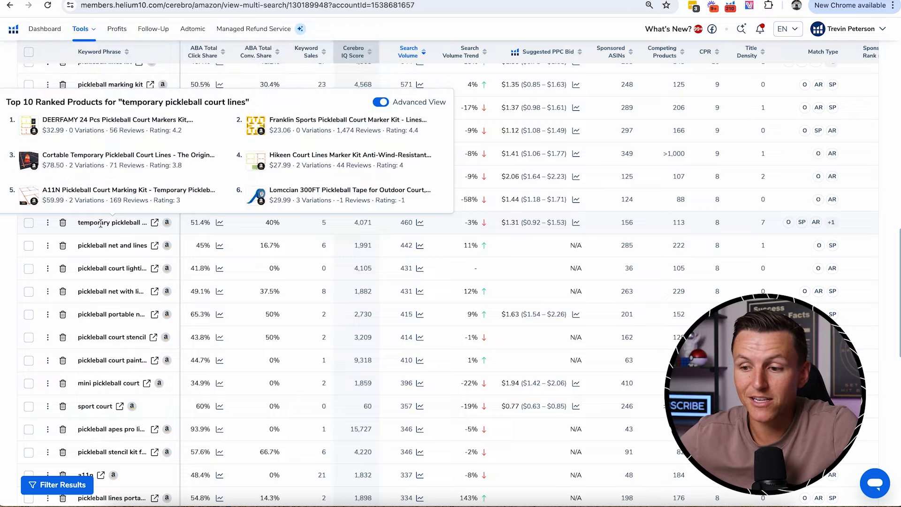
scroll(101, 224, "up", 5)
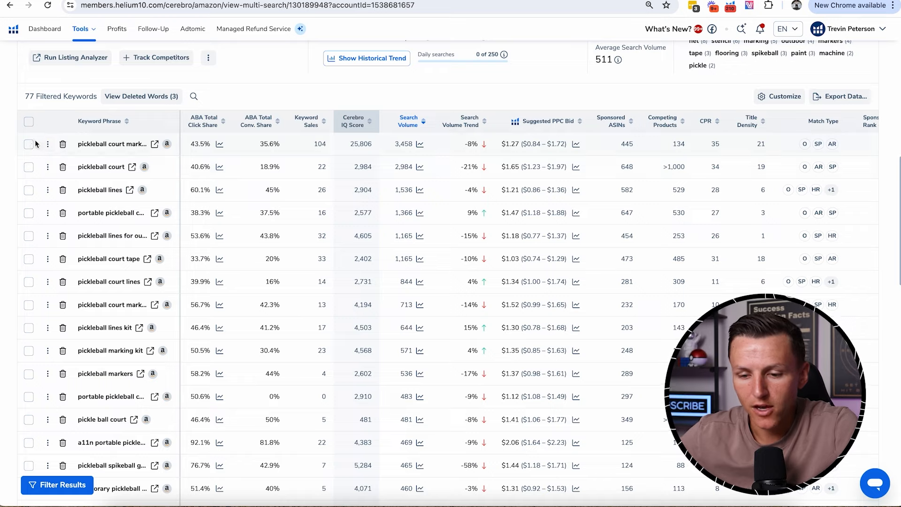
scroll(27, 350, "down", 1)
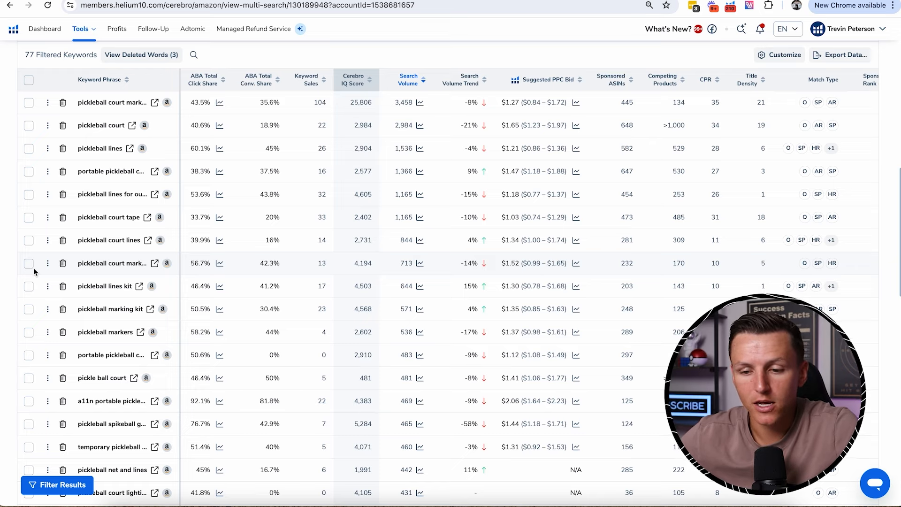
left_click(844, 56)
left_click(843, 108)
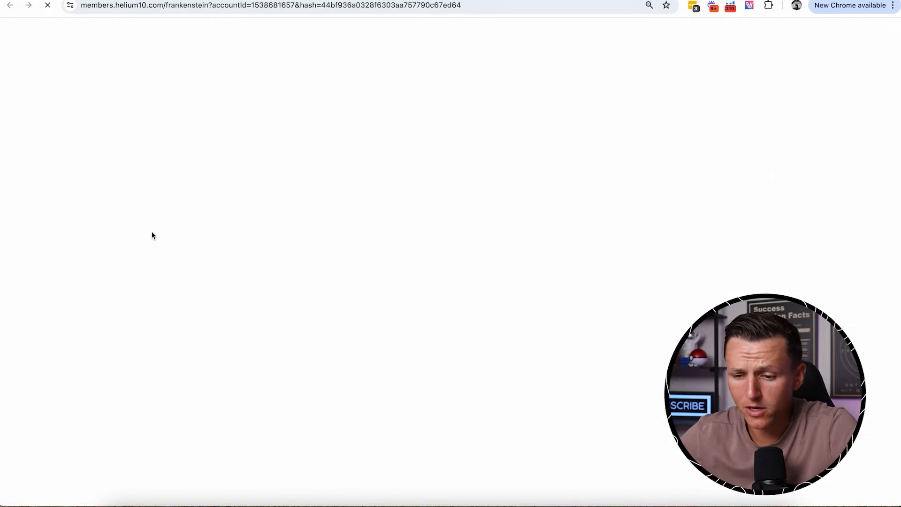
- Delete the phrase "a11n portable pickleball net system" from Frankenstein's original keywords
scroll(152, 232, "down", 1)
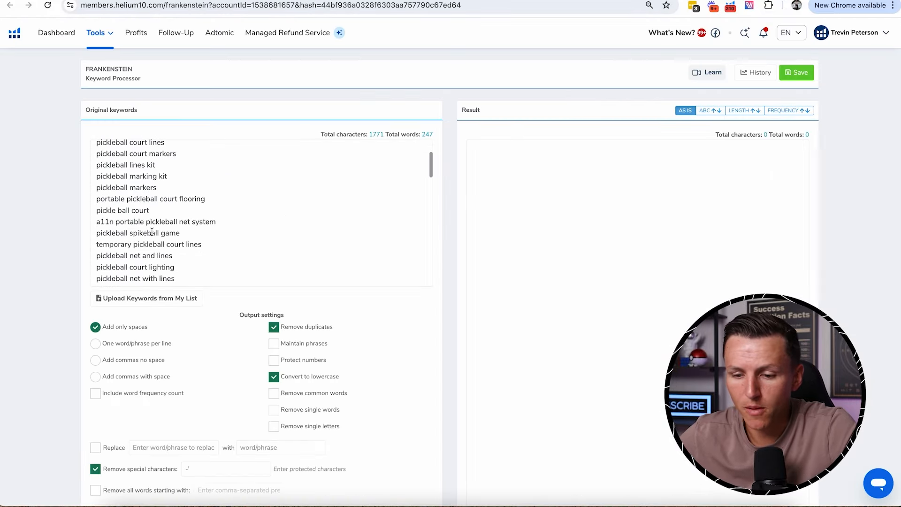
left_click_drag(157, 213, 67, 126)
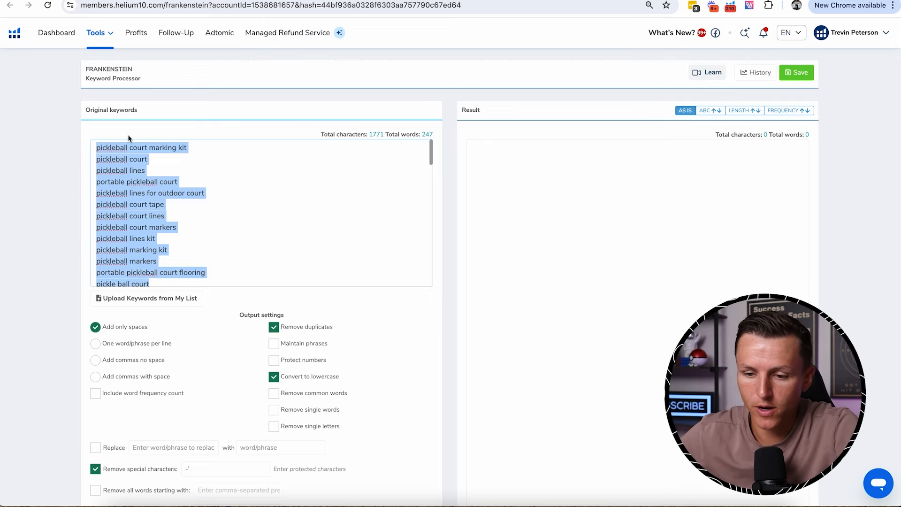
scroll(115, 167, "down", 1)
scroll(115, 166, "up", 1)
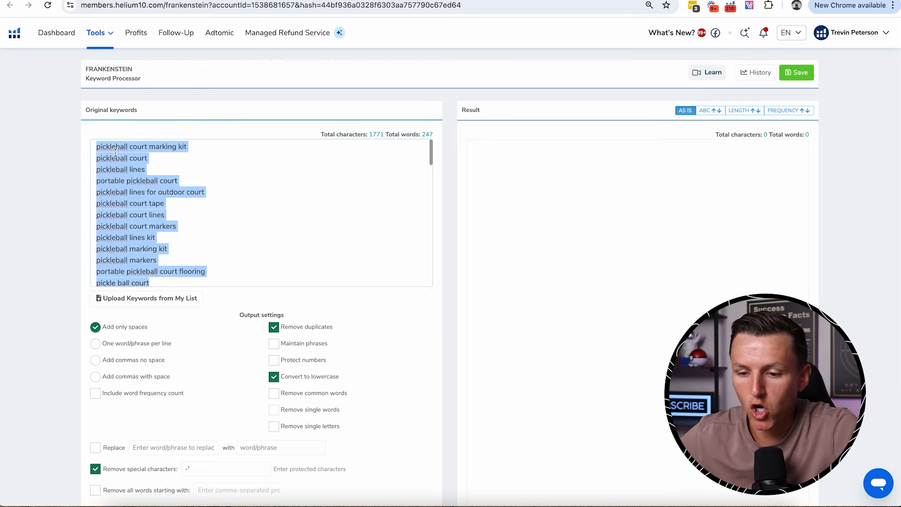
scroll(115, 155, "down", 4)
left_click_drag(217, 235, 86, 237)
key("BackSpace")
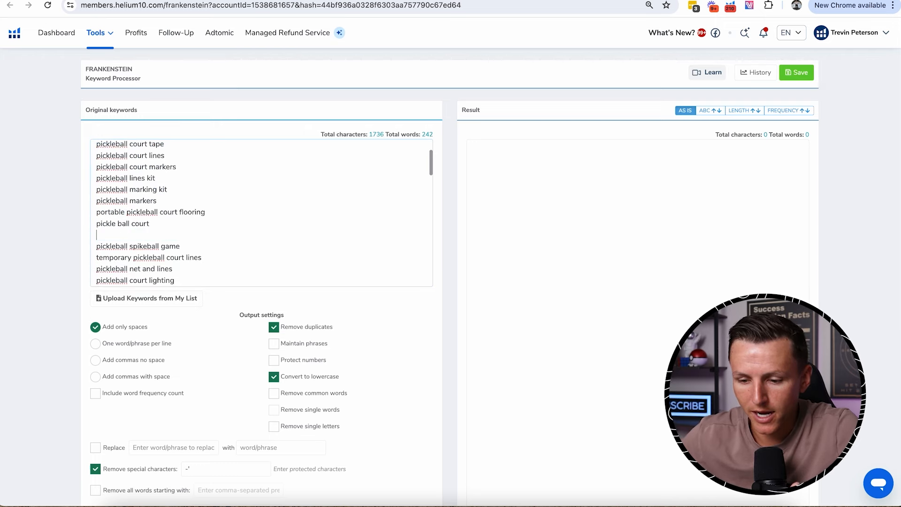
- Remove the phrases "pickleball spikeball game" and "pickleball court lighting" from the original keywords, leaving no blank lines
left_click_drag(181, 241, 97, 246)
key("BackSpace")
key("BackSpace")
key("BackSpace")
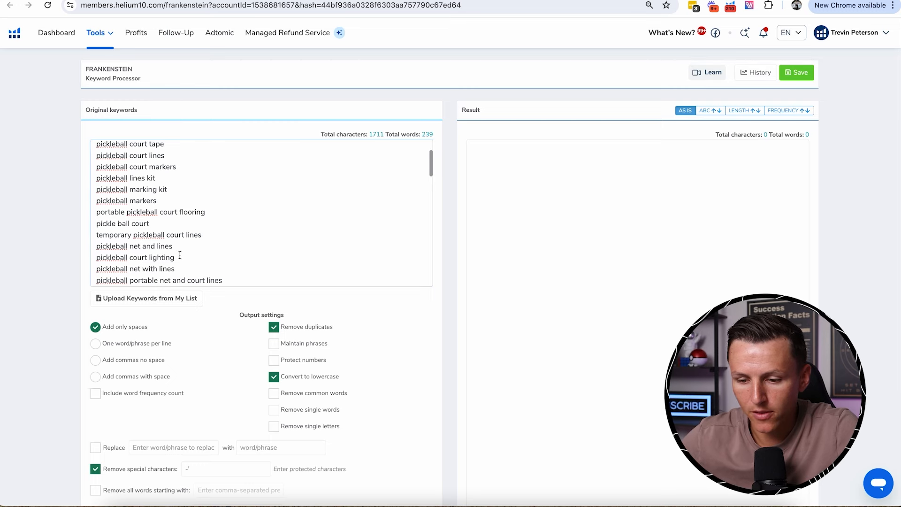
left_click_drag(178, 258, 96, 257)
key("BackSpace")
key("BackSpace")
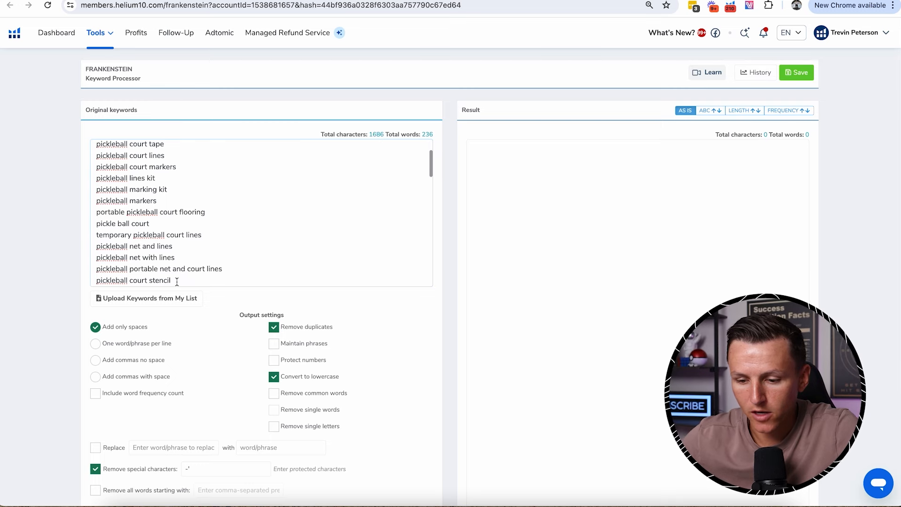
- Select Frankenstein's original keywords from "pickleball court marking kit" through "pickleball court paint for concrete"
left_click_drag(177, 282, 92, 233)
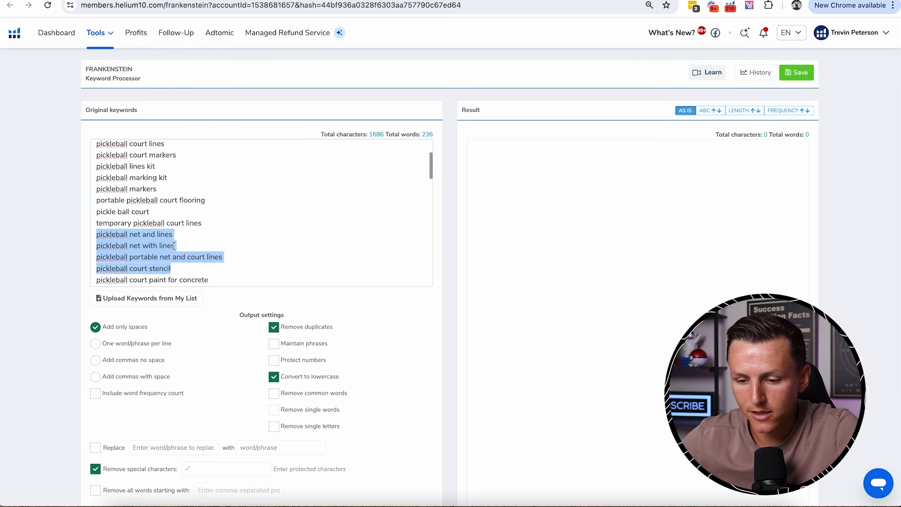
scroll(216, 262, "down", 2)
mouse_move(216, 261)
left_mouse_down()
mouse_move(133, 245)
mouse_move(75, 124)
left_mouse_up()
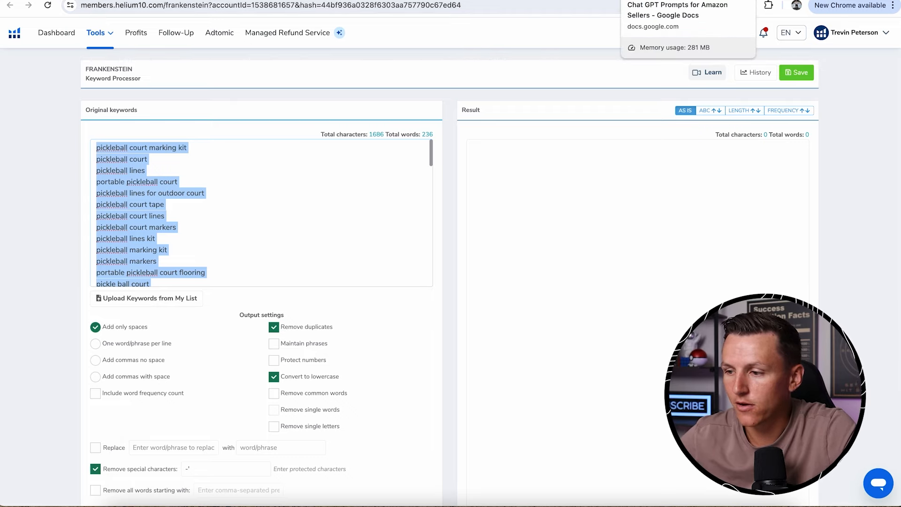
- Copy the "[entertaining] amazon listing description" prompt from the Google Docs prompt document into a ChatGPT message
left_click(666, 1)
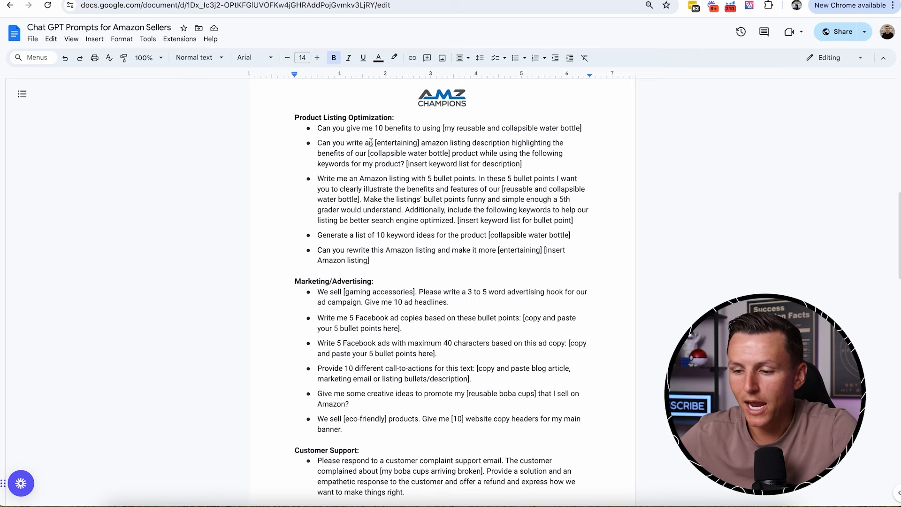
left_click(318, 143)
left_click_drag(381, 144, 426, 145)
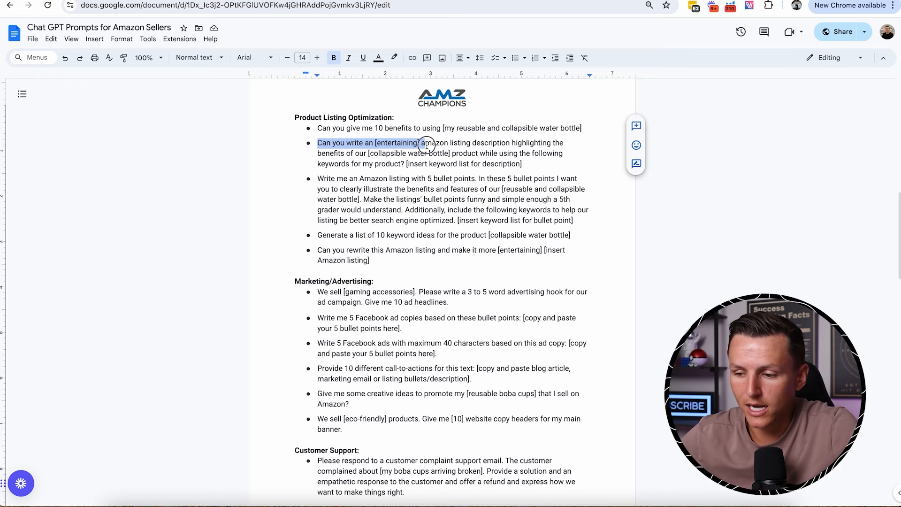
left_click_drag(426, 146, 527, 162)
key("ctrl+c")
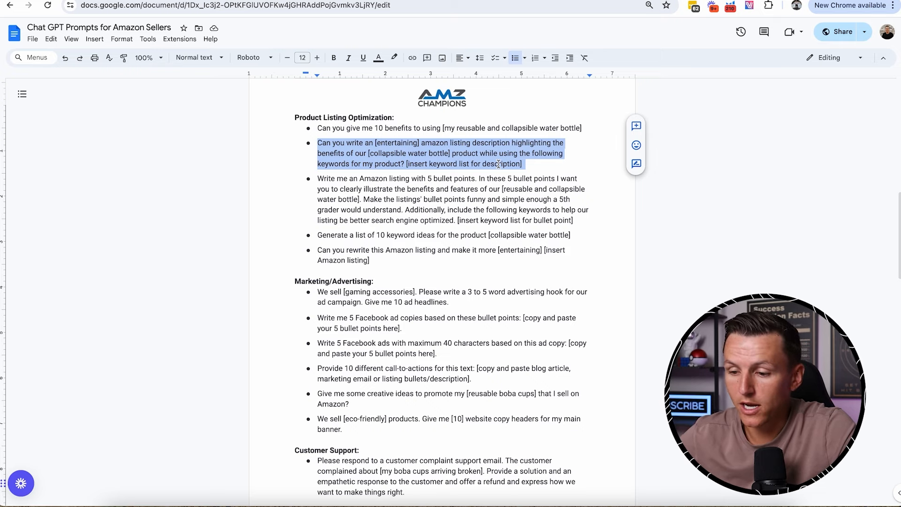
key("ctrl+Tab")
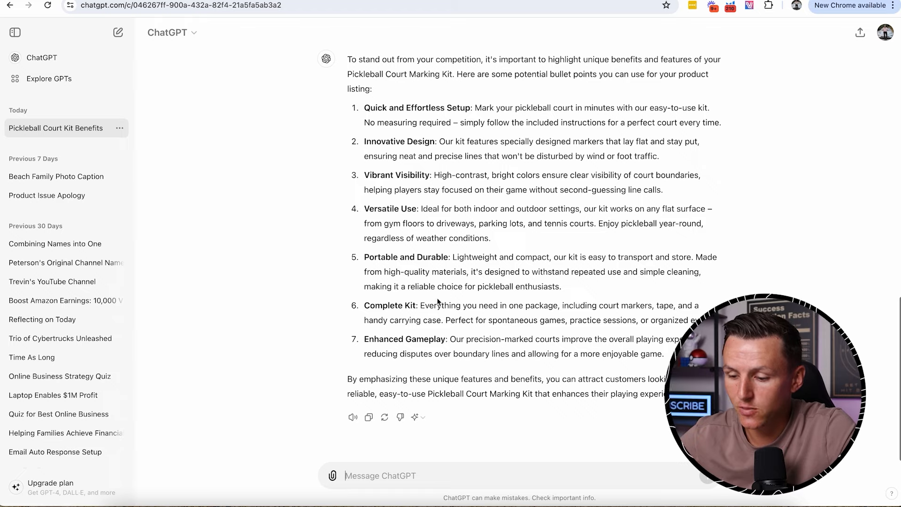
left_click(374, 471)
key("ctrl+v")
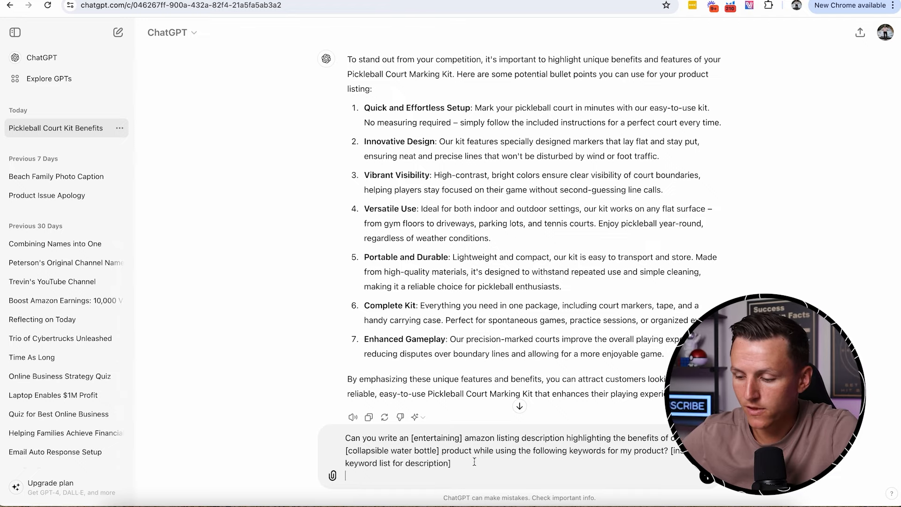
- Replace the "[insert keyword list for description]" placeholder in the ChatGPT prompt with the keywords selected in Frankenstein
left_click(513, 0)
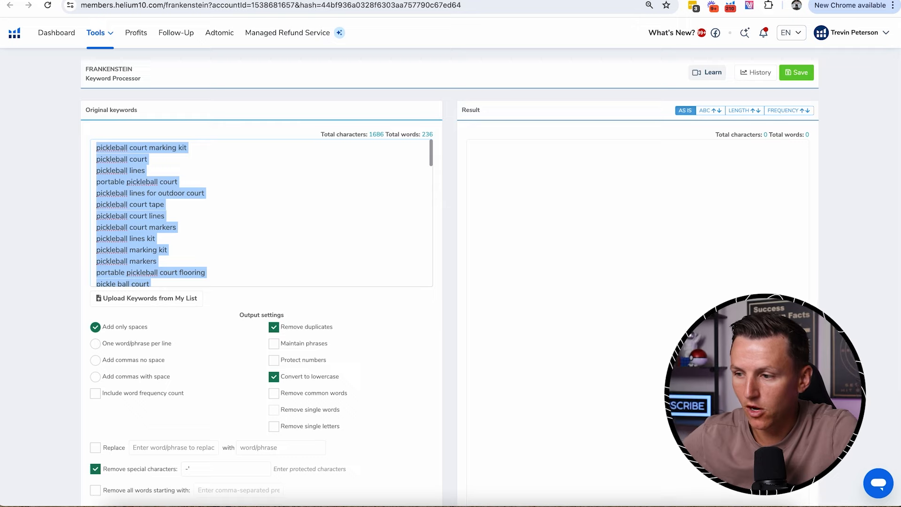
key("ctrl+Tab")
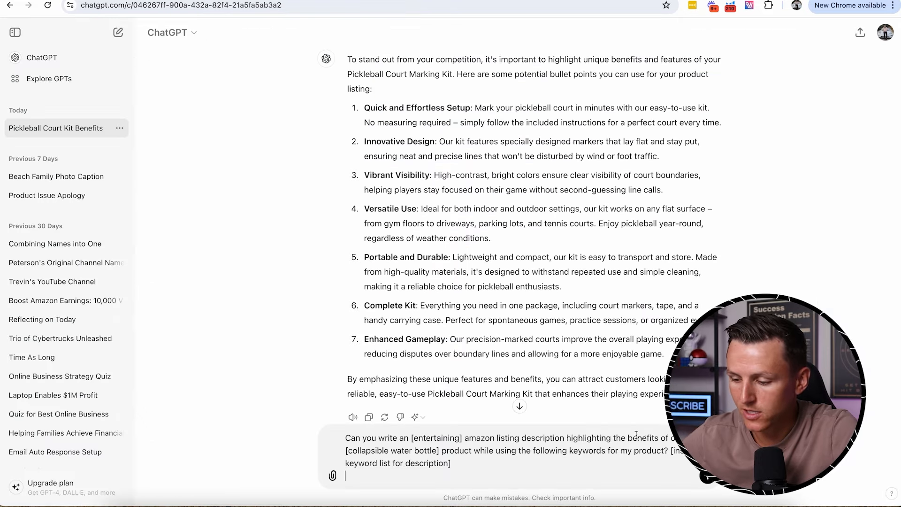
left_click_drag(670, 450, 681, 461)
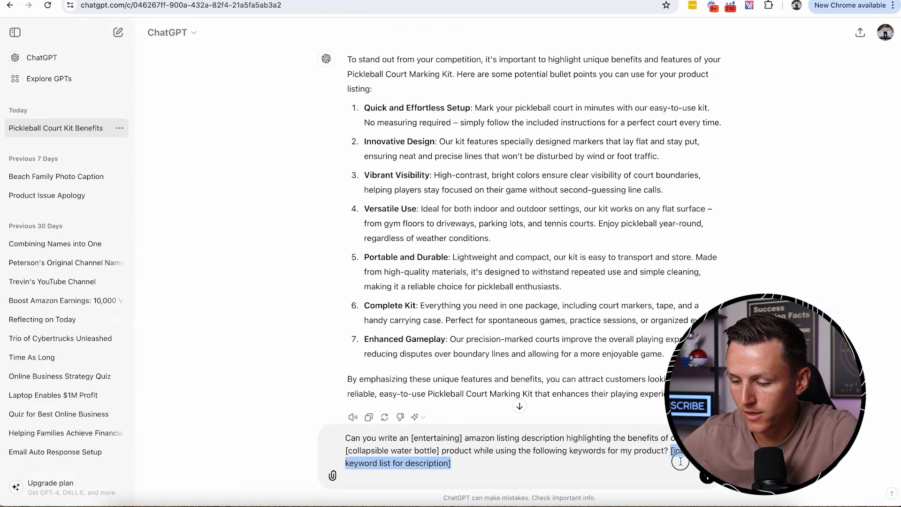
key("BackSpace")
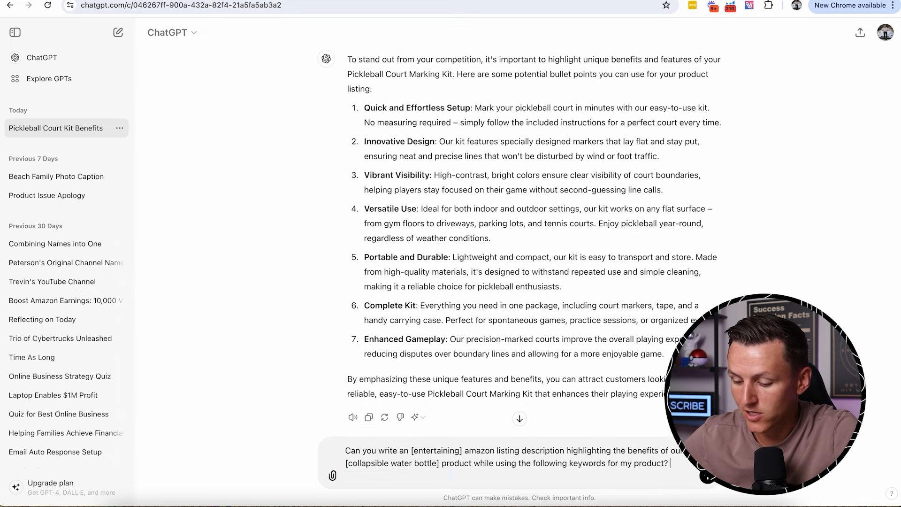
key("ctrl+v")
- Replace "[collapsible water bottle]" with the Amazon search phrase "Pickleball Court Marking Kit" and send the prompt
scroll(562, 437, "up", 10)
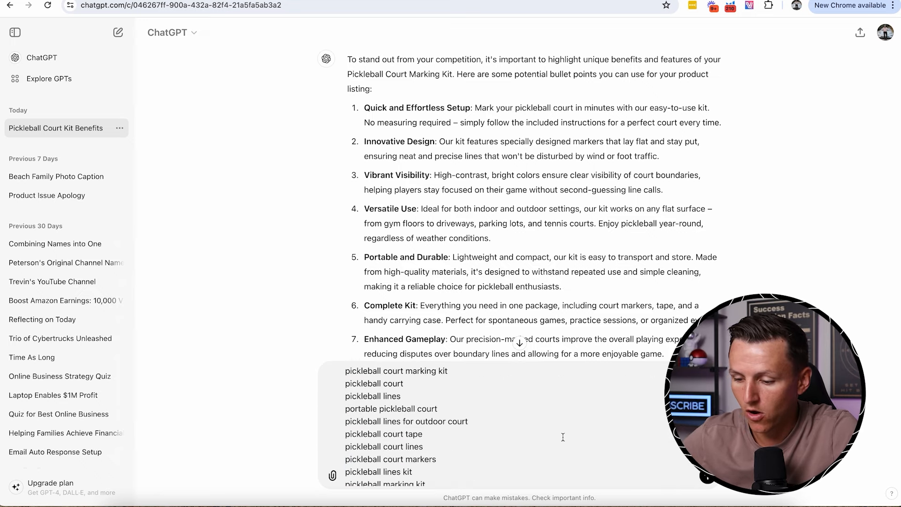
left_click_drag(437, 387, 343, 389)
key("BackSpace")
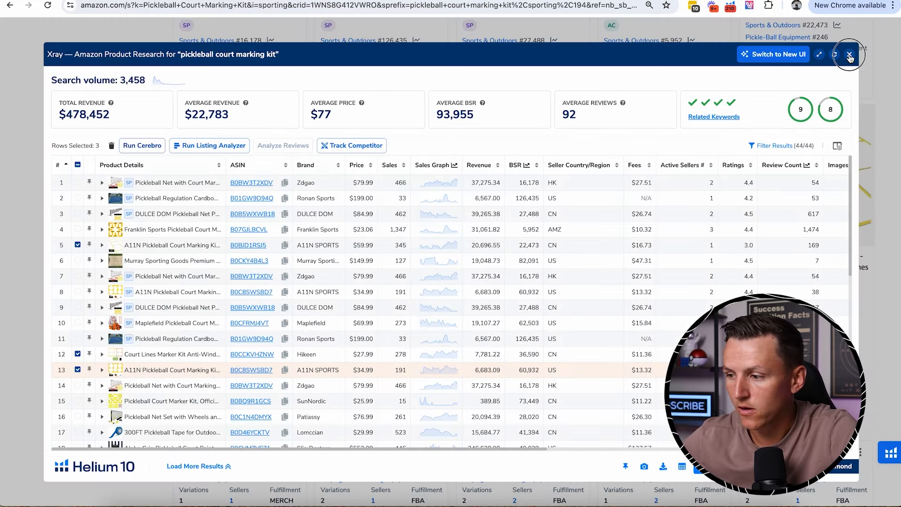
left_click(850, 57)
scroll(357, 81, "up", 15)
left_click(279, 30)
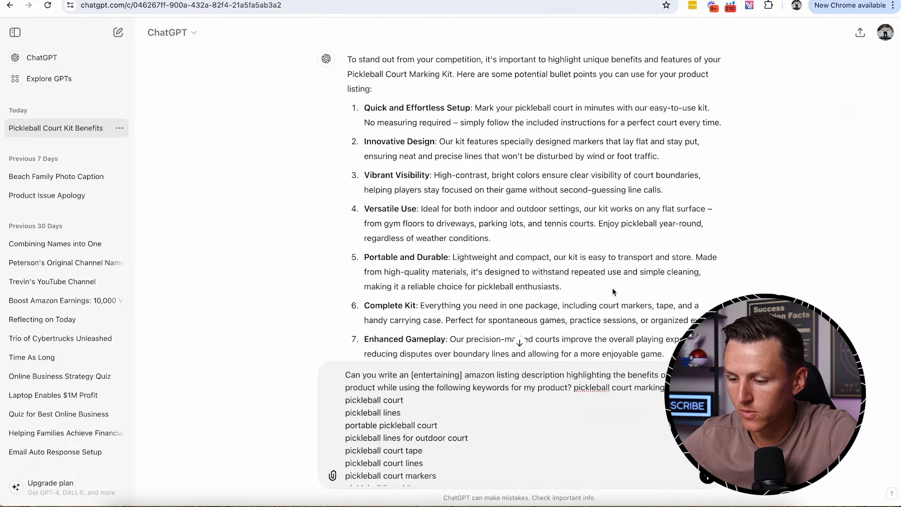
type("Pickleball Court Marking Kit")
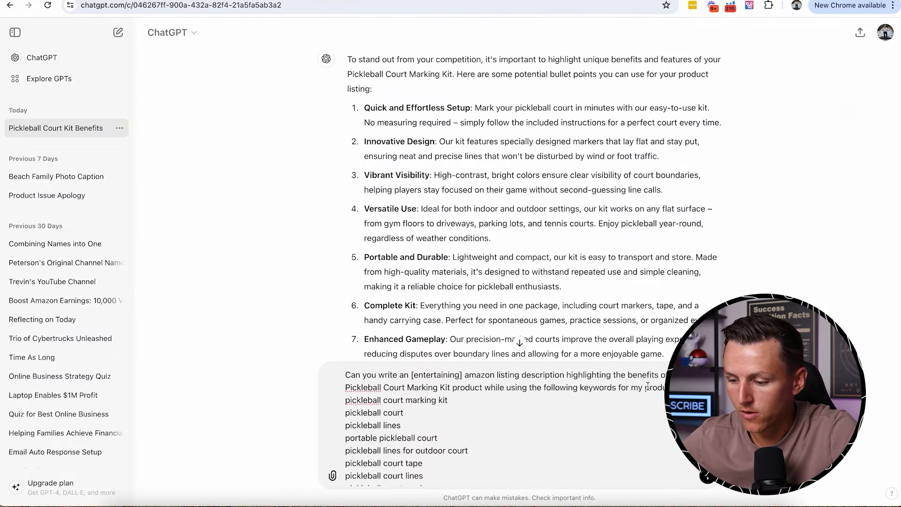
scroll(647, 386, "down", 2)
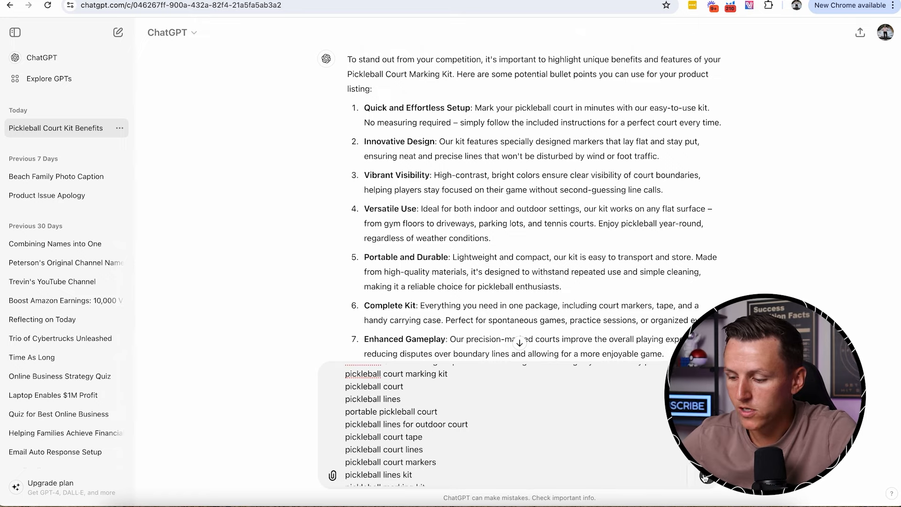
left_click(707, 476)
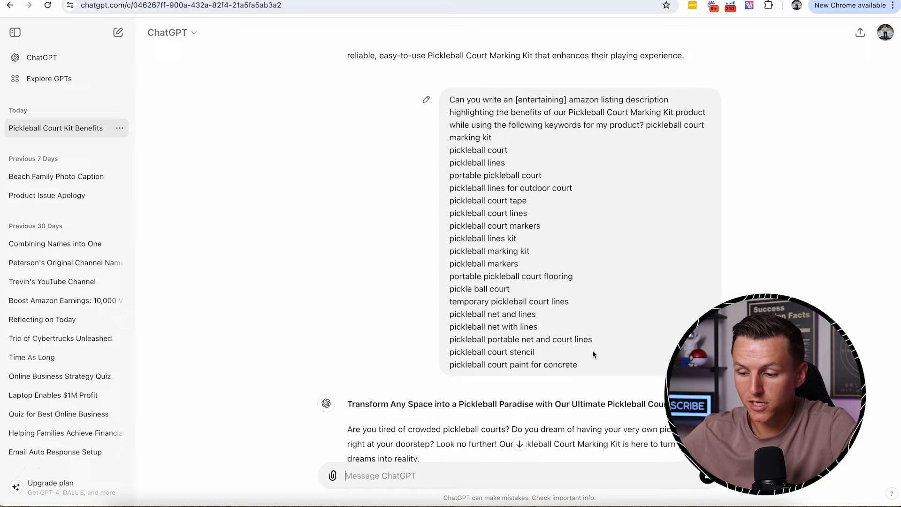
- Review the generated listing description, highlighting the benefit paragraphs from "Quick and Effortless Setup" through "Portable and Durable"
scroll(587, 361, "down", 3)
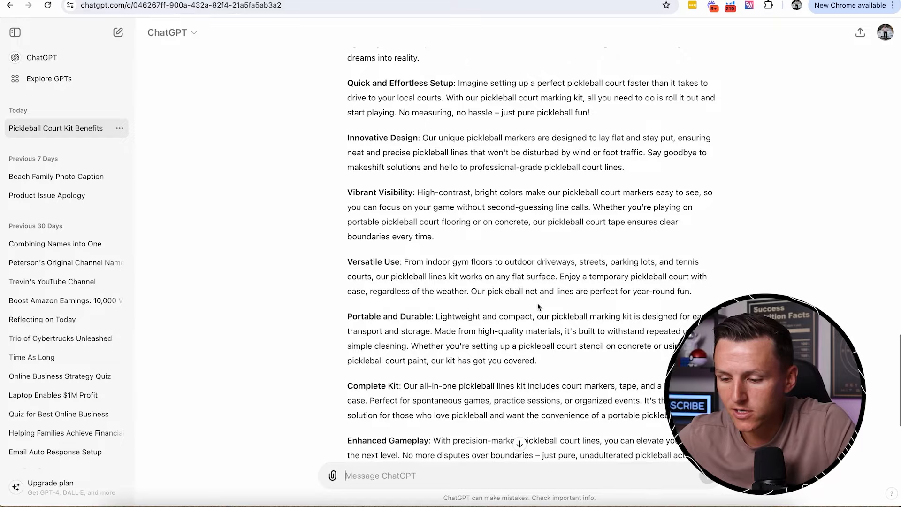
scroll(537, 306, "down", 3)
scroll(537, 306, "up", 5)
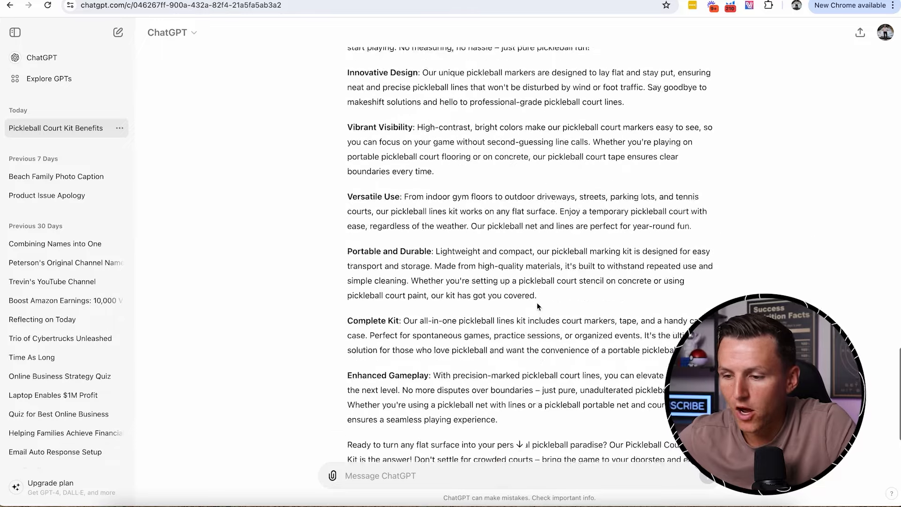
scroll(537, 306, "up", 1)
left_click_drag(348, 167, 535, 453)
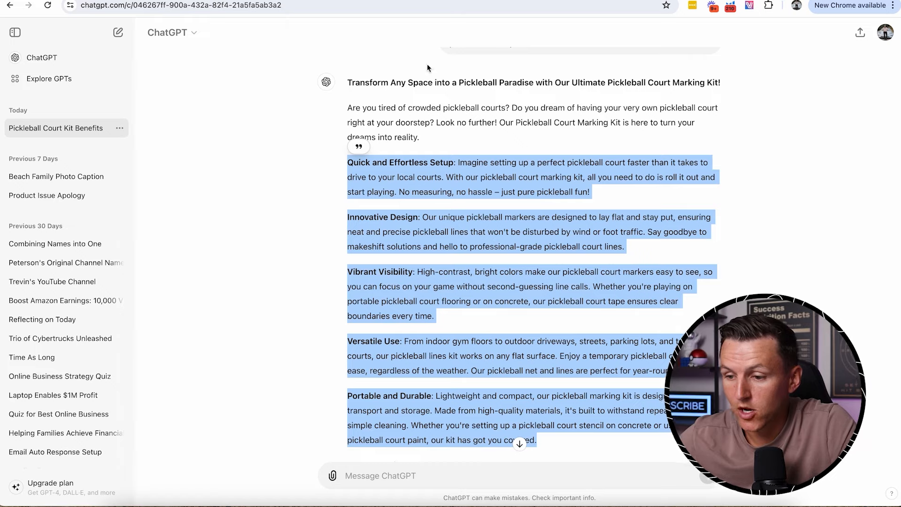
scroll(427, 68, "down", 2)
scroll(427, 65, "up", 1)
left_click_drag(347, 63, 543, 392)
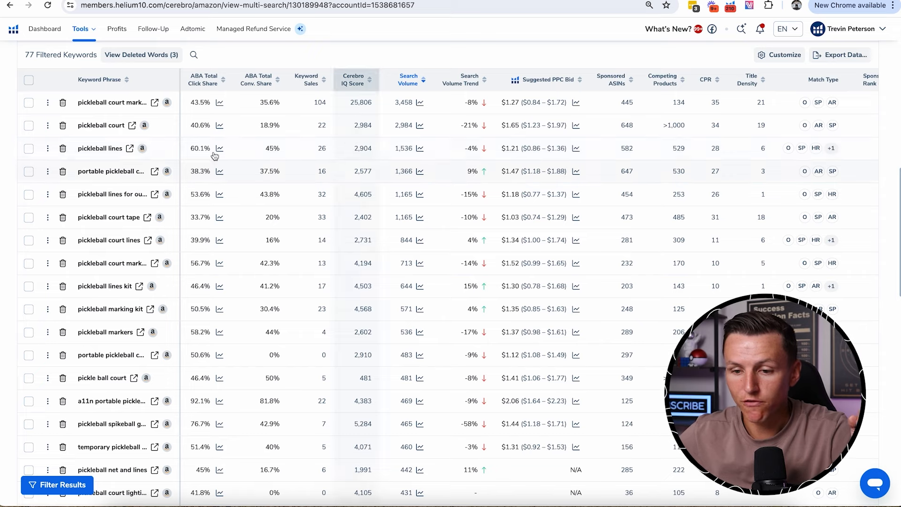
- Return to the Helium 10 Cerebro results and open the overview of Helium 10 tools
scroll(445, 282, "up", 2)
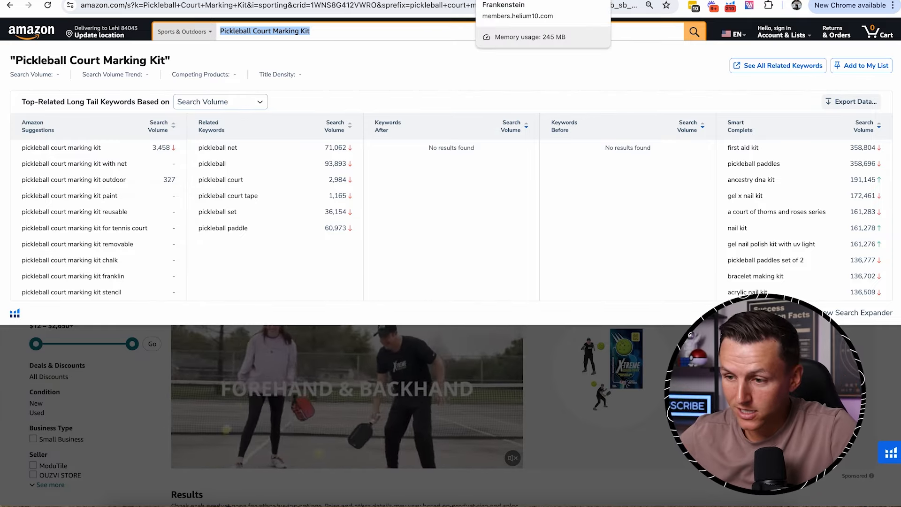
left_click(436, 1)
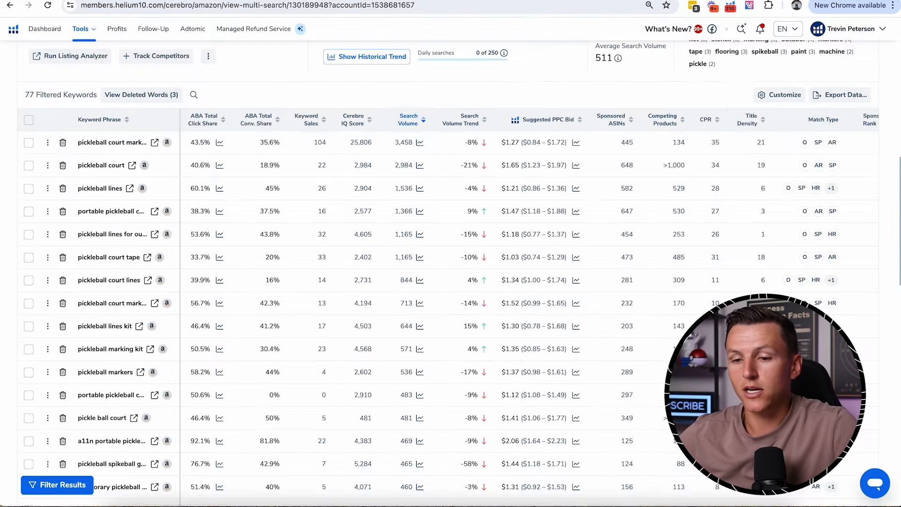
left_click(93, 30)
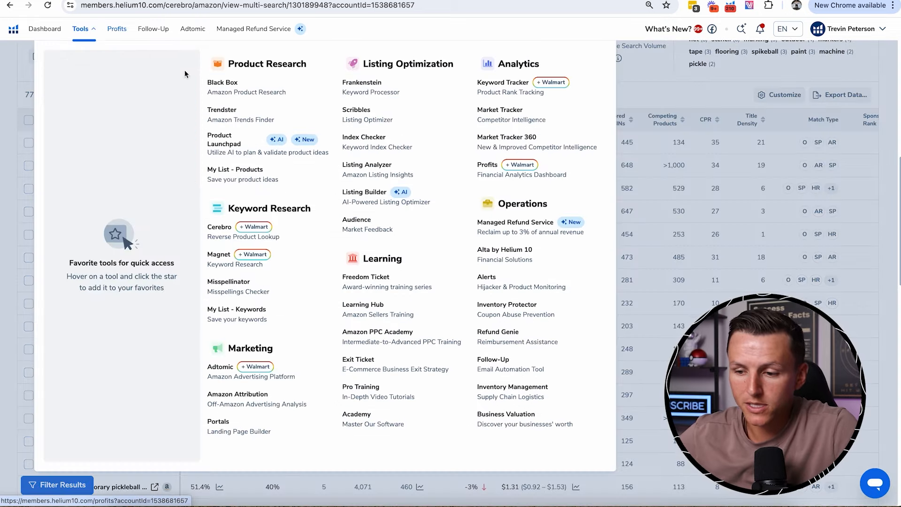
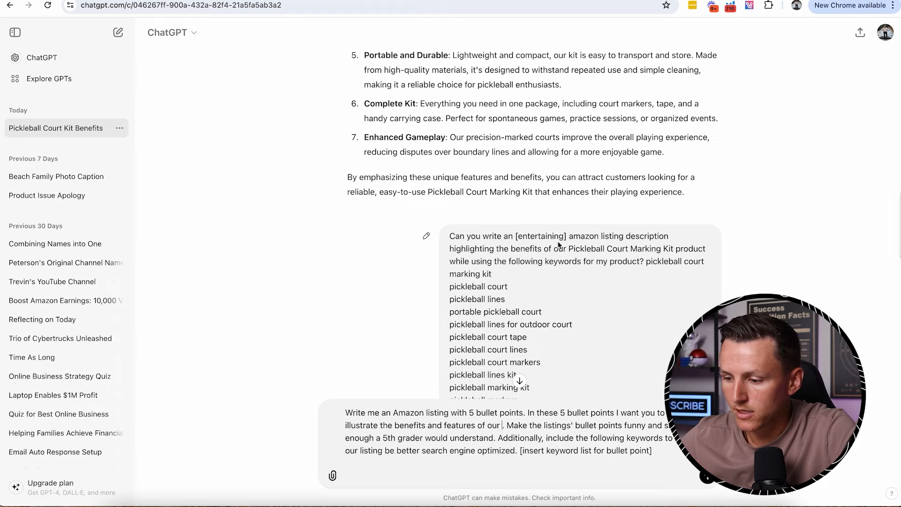
- Insert "Pickleball Court Marking Kit" from the earlier prompt as the product name in the 5-bullet-point listing prompt
left_click_drag(569, 248, 675, 249)
key("super+c")
scroll(674, 249, "down", 15)
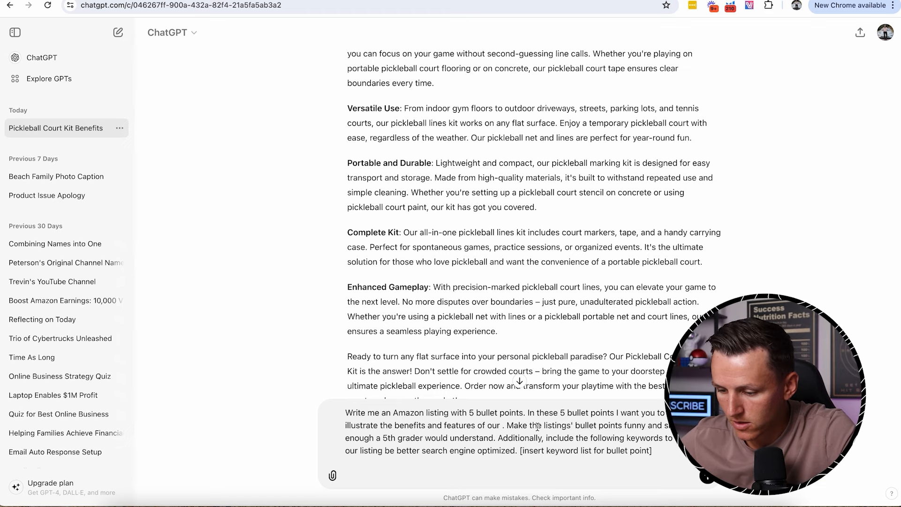
left_click(503, 426)
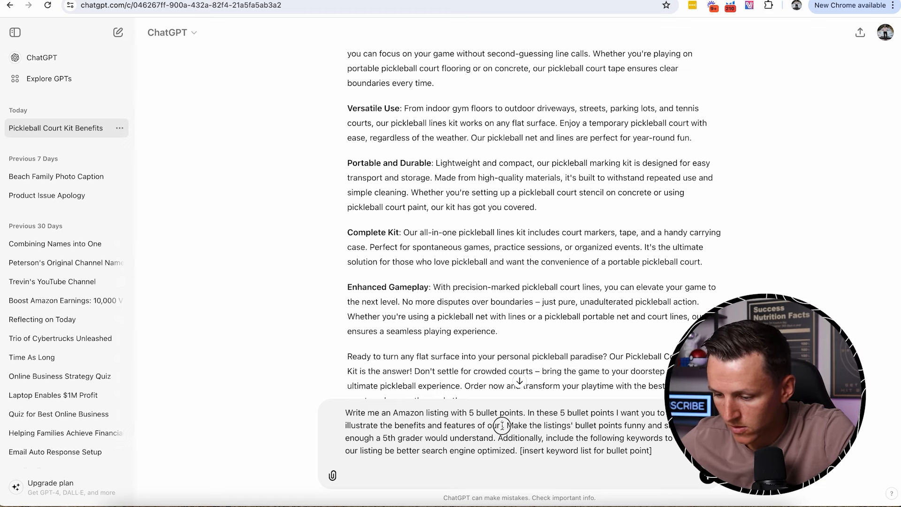
key("super+v")
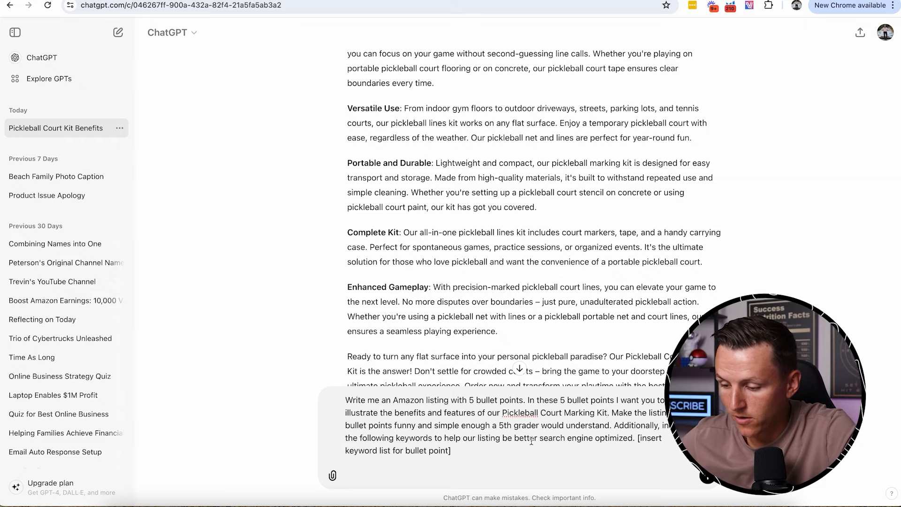
- Replace the "[insert keyword list for bullet point]" placeholder with the Frankenstein keywords and send the bullet-point prompt
left_click_drag(636, 441, 655, 445)
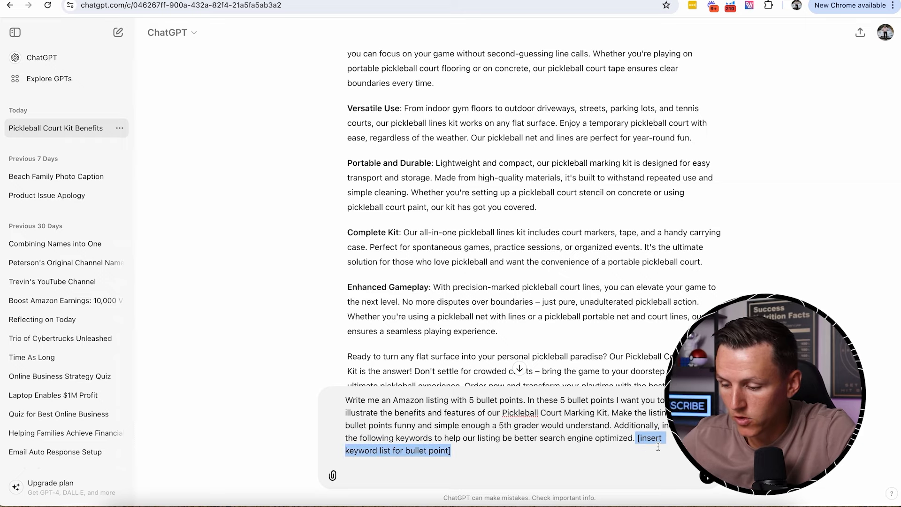
key("BackSpace")
left_click(531, 1)
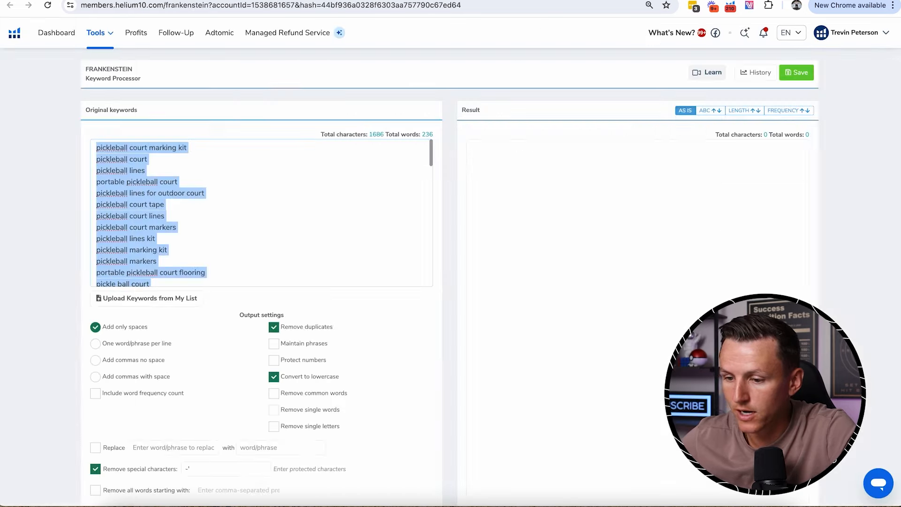
left_click(422, 0)
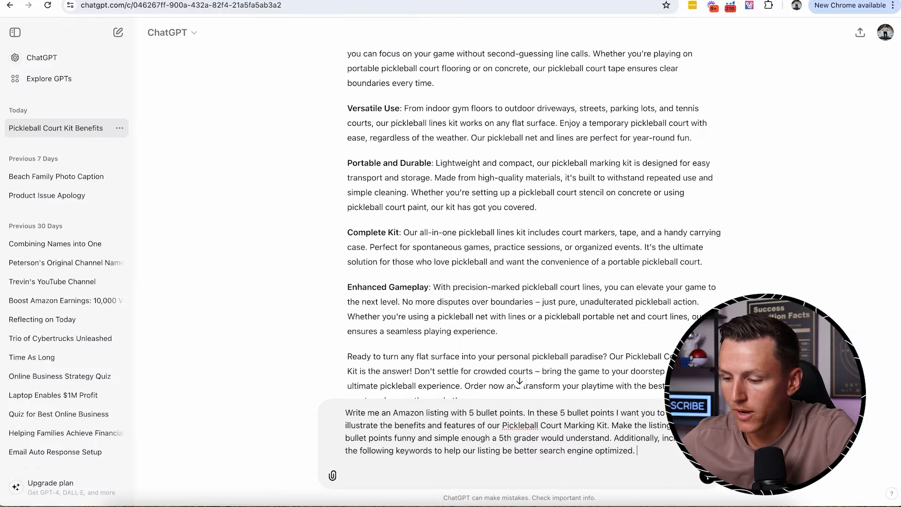
key("ctrl+v")
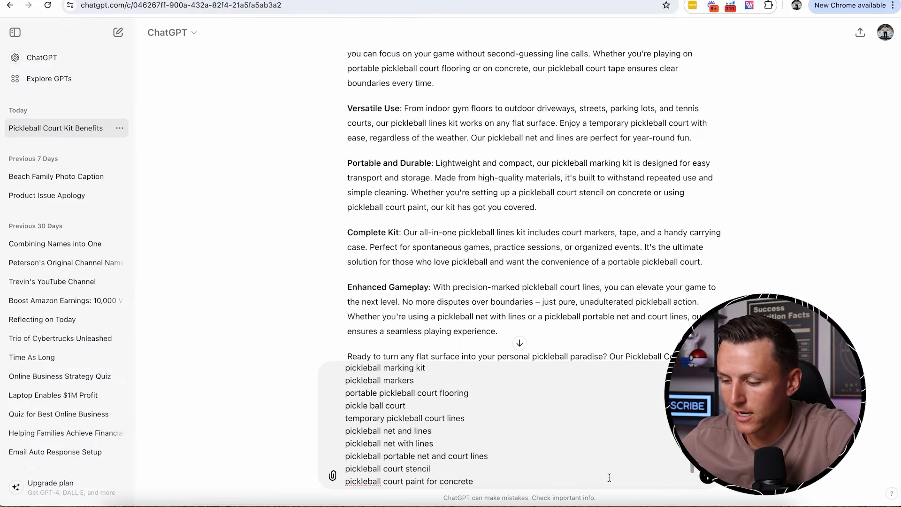
key("Return")
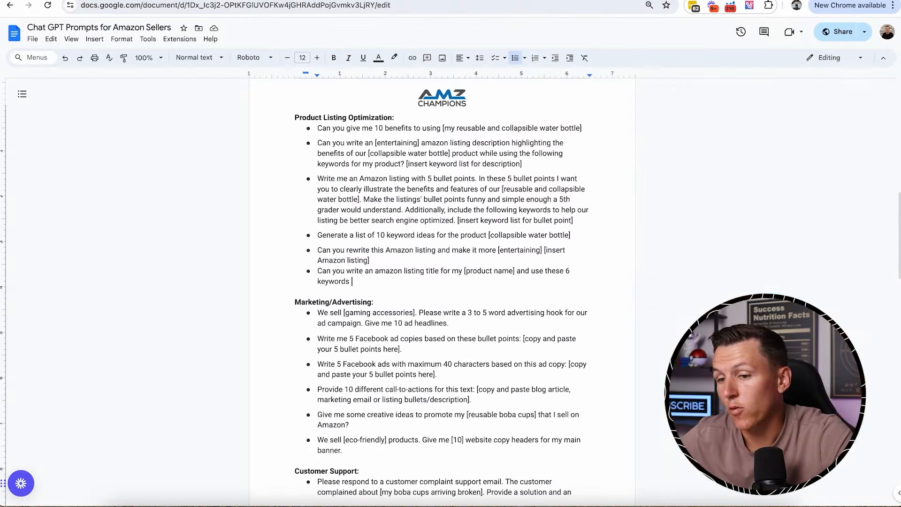
- Copy the Amazon listing title prompt from the prompts document into the ChatGPT message
scroll(431, 159, "down", 1)
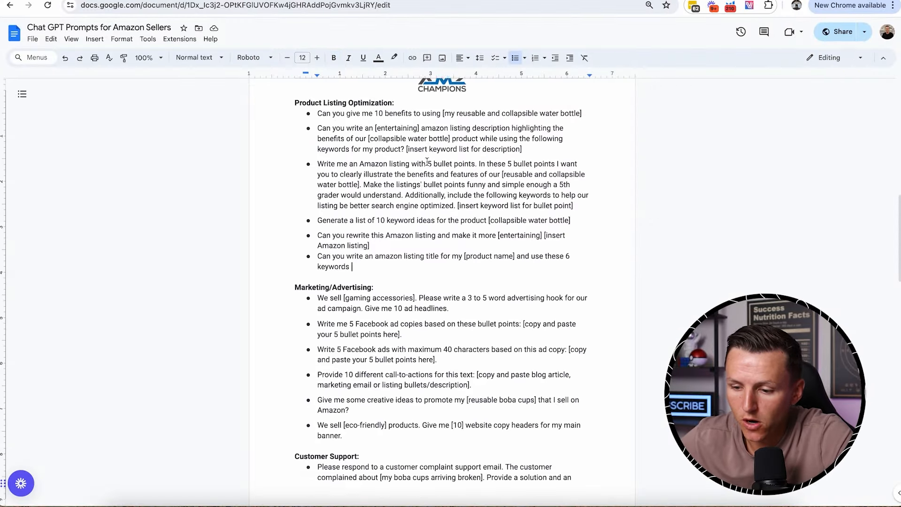
left_click_drag(363, 263, 312, 257)
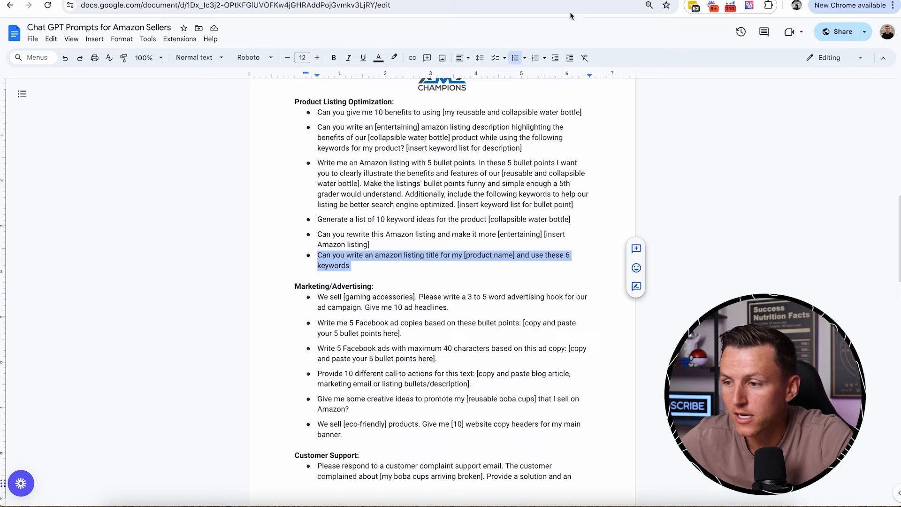
left_click(686, 0)
left_click(406, 474)
key("super+v")
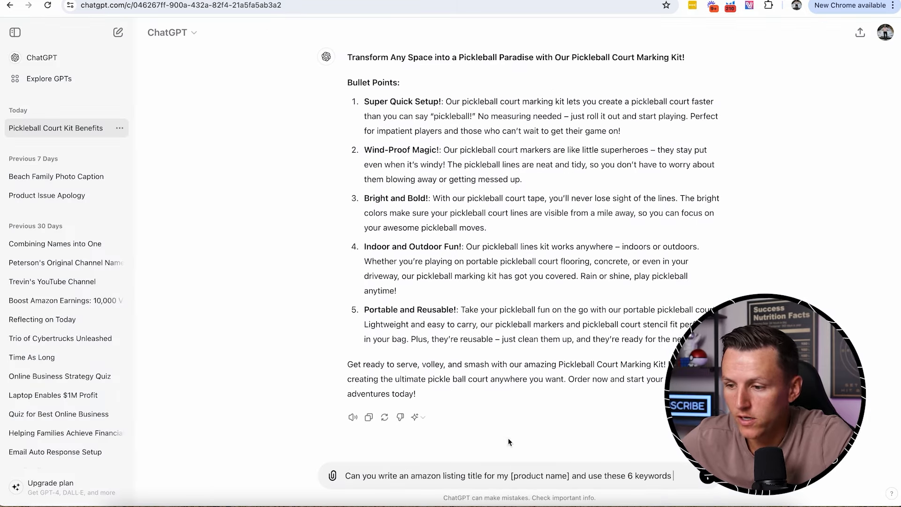
- Replace the "[product name]" placeholder in the title prompt with "Pickleball Court Marking Kit" copied from the generated heading
left_click_drag(574, 56, 683, 57)
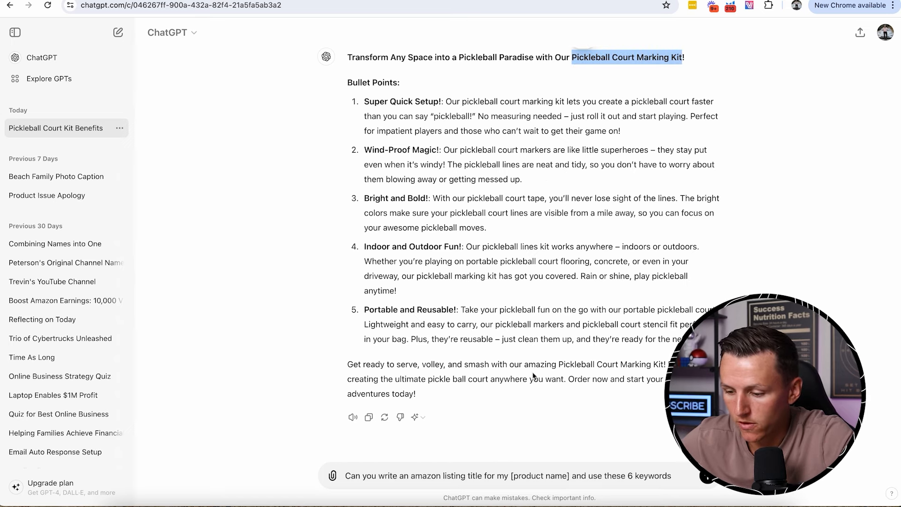
left_click_drag(511, 476, 570, 476)
key("BackSpace")
key("super+v")
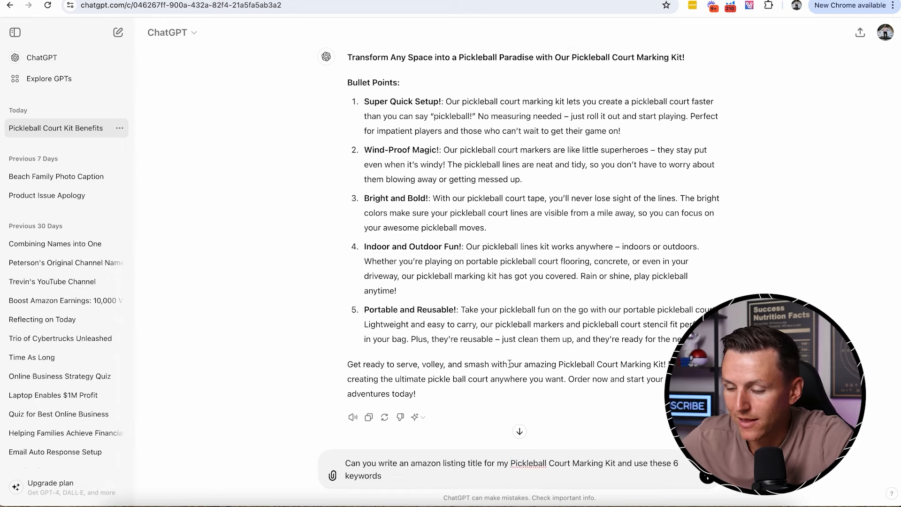
- Add six Frankenstein keywords, "pickleball court marking kit" through "pickleball court lines" without "pickleball court tape", to the title prompt and send it
left_click(188, 1)
left_click(199, 192)
left_click_drag(97, 147, 96, 205)
key("BackSpace")
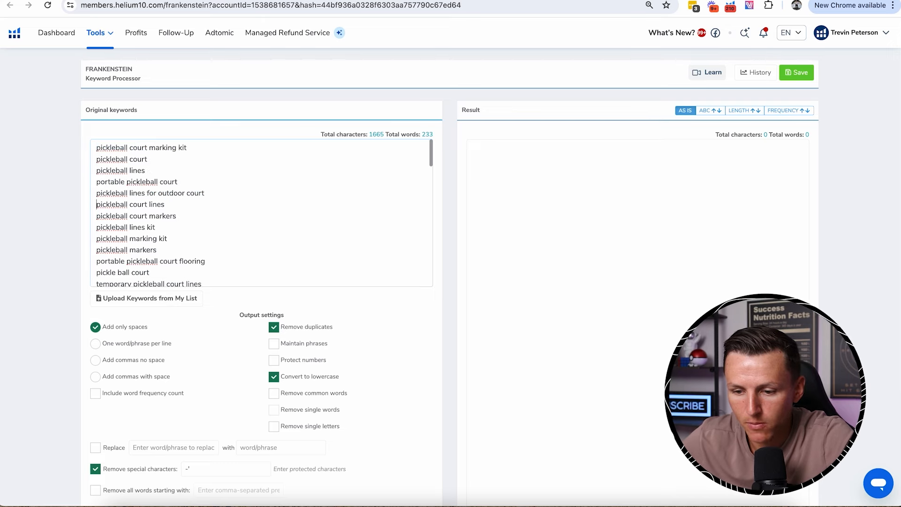
left_click_drag(167, 204, 74, 153)
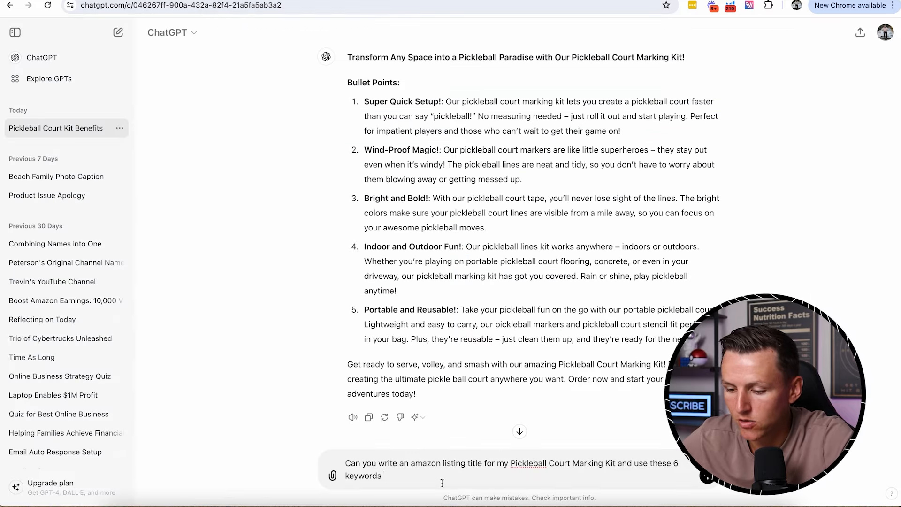
key("super+v")
key("Return")
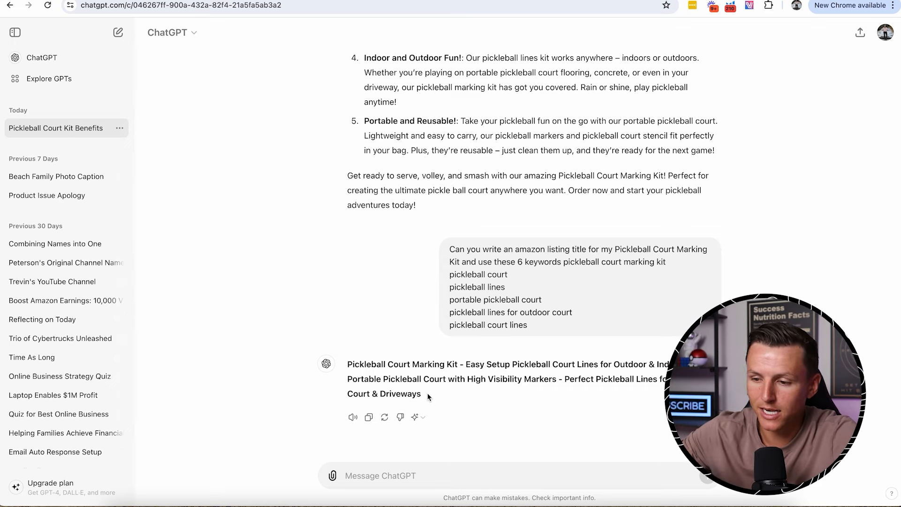
- Copy the generated listing title from ChatGPT into the Title field in Helium 10 Scribbles
left_click_drag(427, 396, 349, 365)
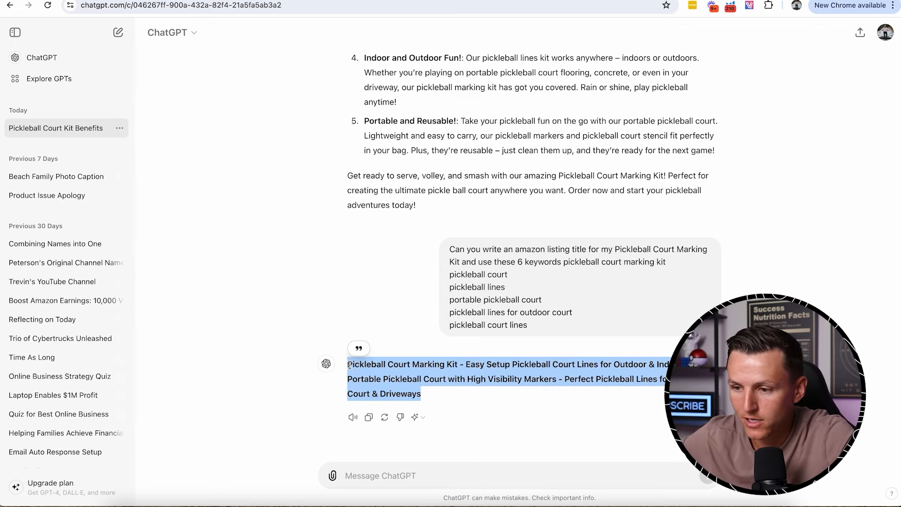
left_click(412, 0)
left_click(279, 159)
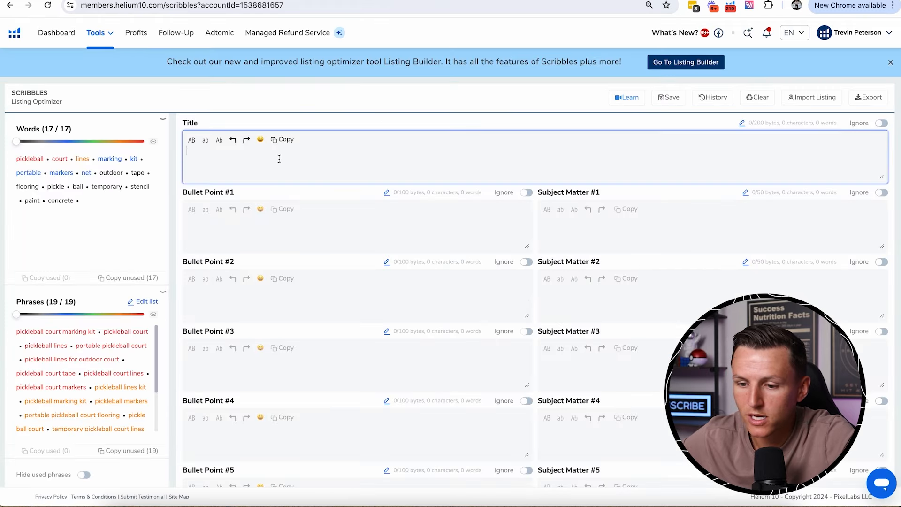
key("ctrl+v")
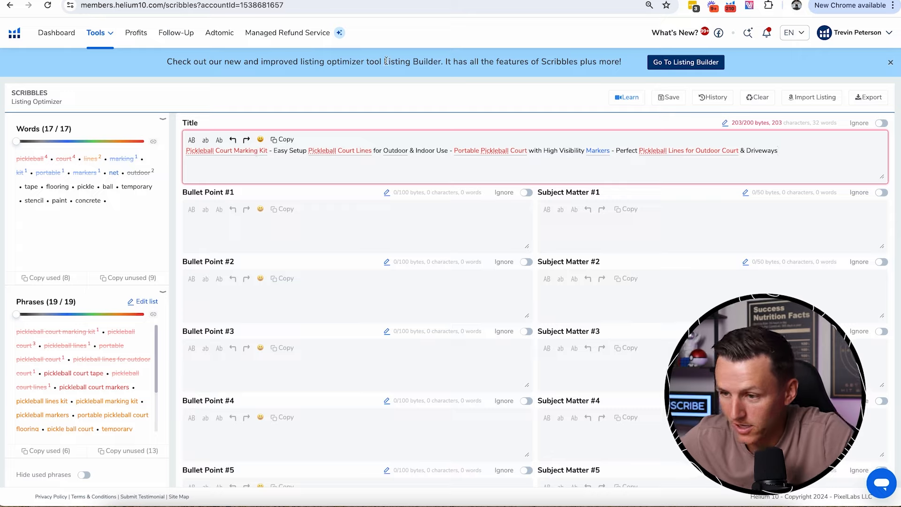
- Copy all five generated bullet points from ChatGPT into Bullet Point #1 in Scribbles
left_click(506, 0)
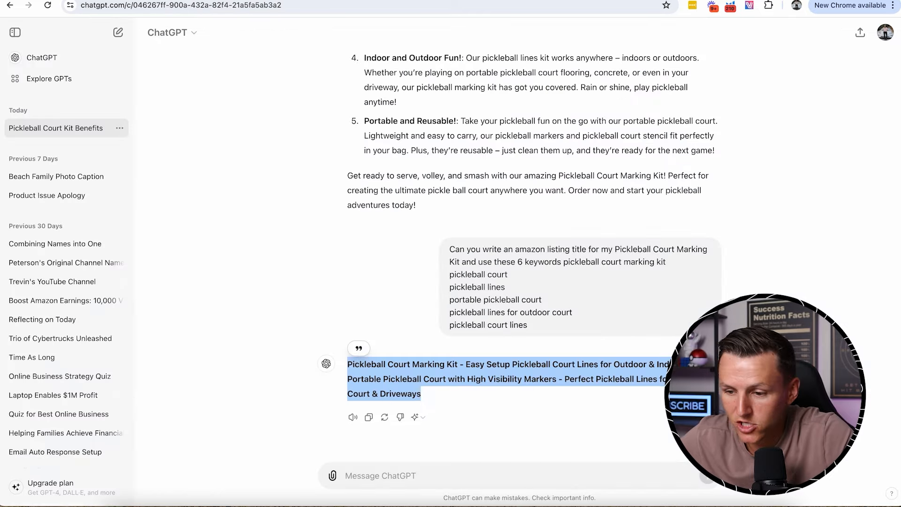
scroll(456, 212, "up", 5)
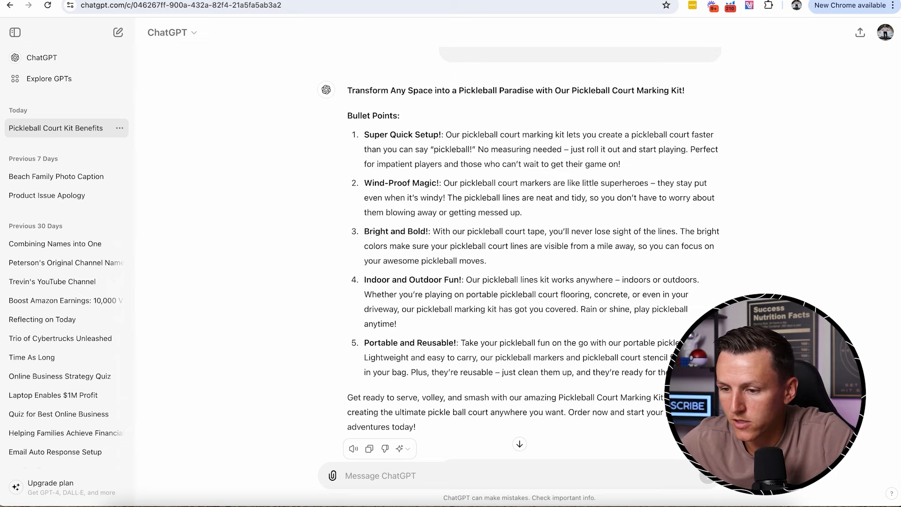
left_click_drag(694, 373, 350, 134)
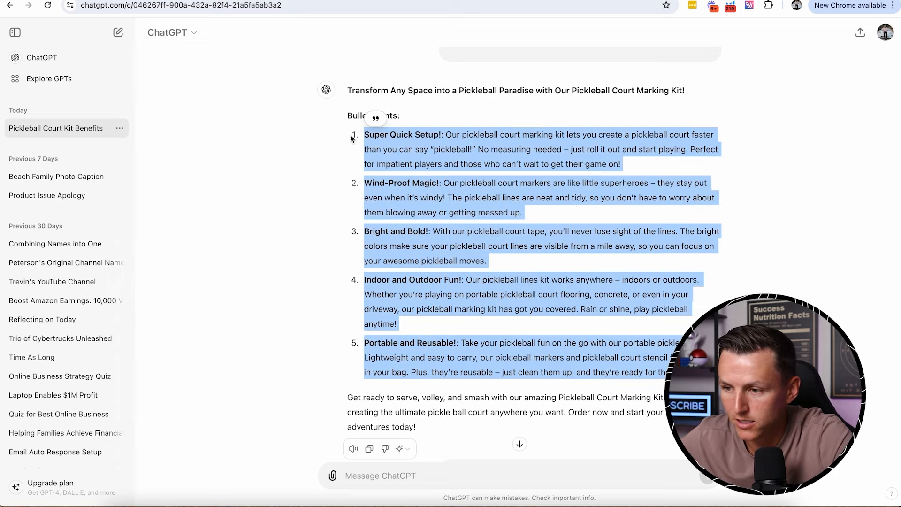
left_click(517, 1)
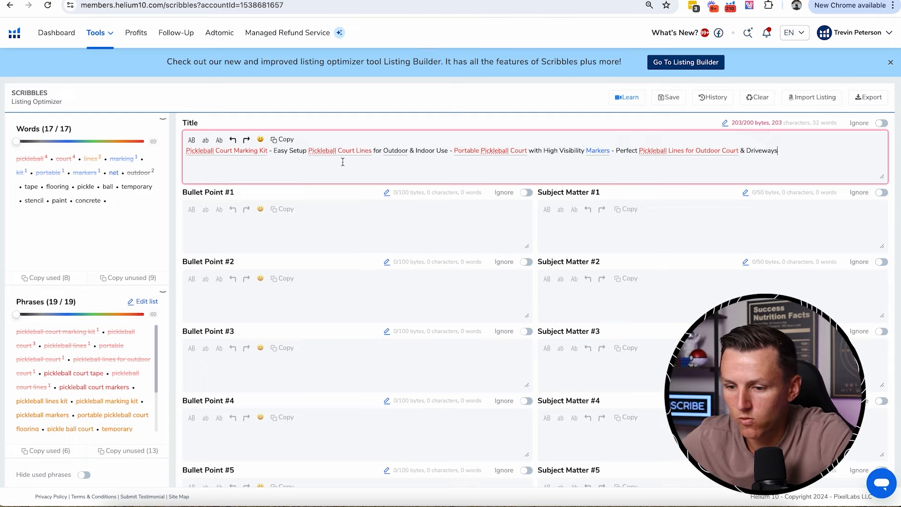
left_click(271, 225)
key("ctrl+v")
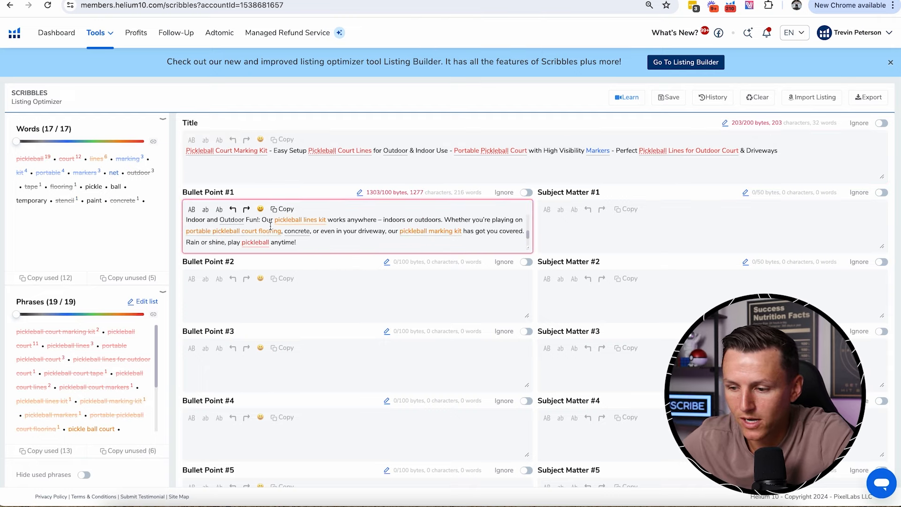
- Move the "Portable and Reusable!" paragraph from Bullet Point #1 to Bullet Point #5
left_click_drag(323, 244, 186, 228)
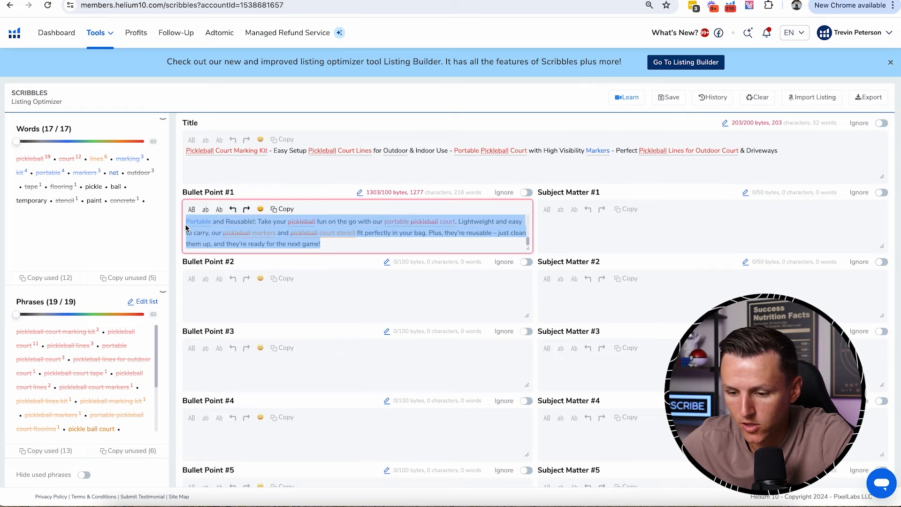
key("ctrl+x")
scroll(215, 345, "down", 1)
left_click(224, 457)
key("ctrl+v")
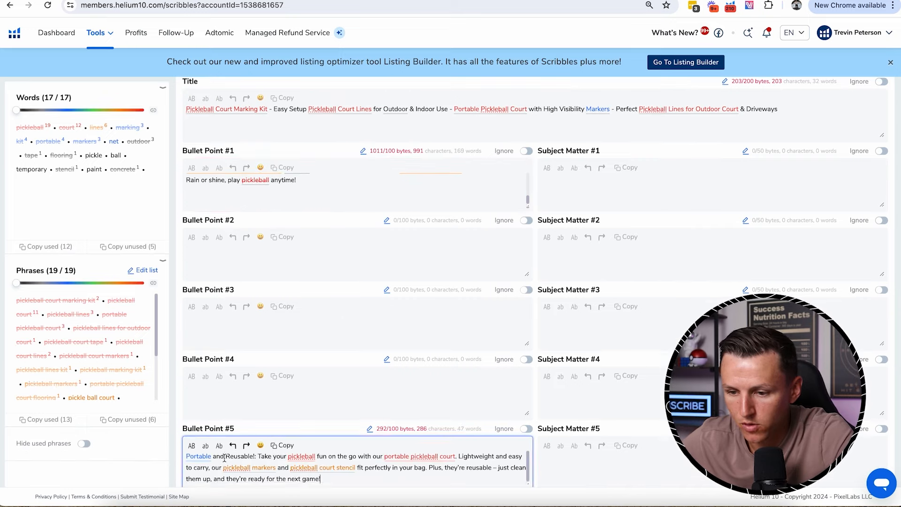
- Move the "Indoor and Outdoor Fun!" paragraph from Bullet Point #1 to Bullet Point #4
scroll(224, 458, "up", 1)
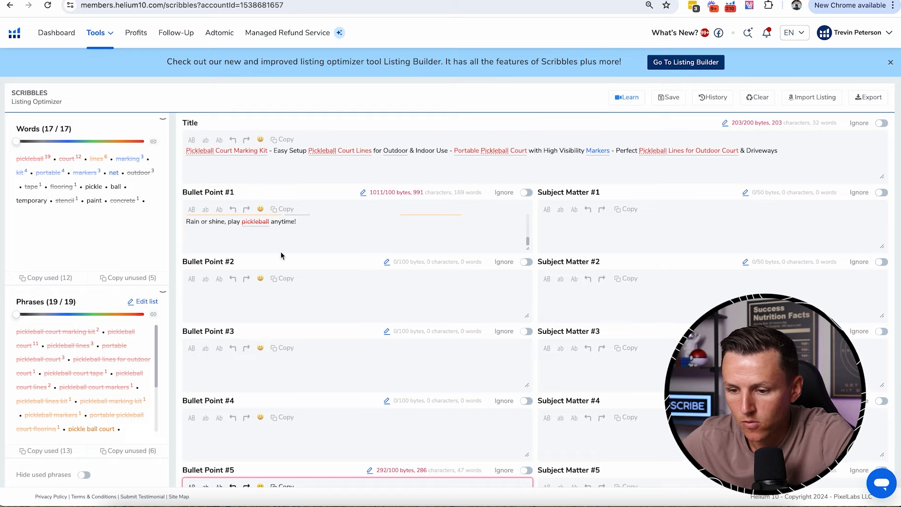
scroll(296, 236, "up", 3)
scroll(302, 236, "down", 2)
left_click_drag(294, 232, 187, 227)
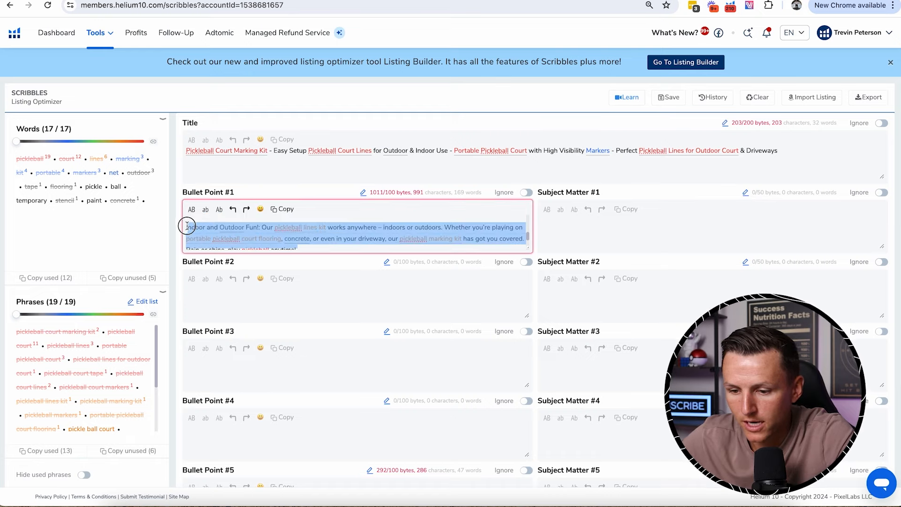
key("BackSpace")
scroll(185, 226, "down", 1)
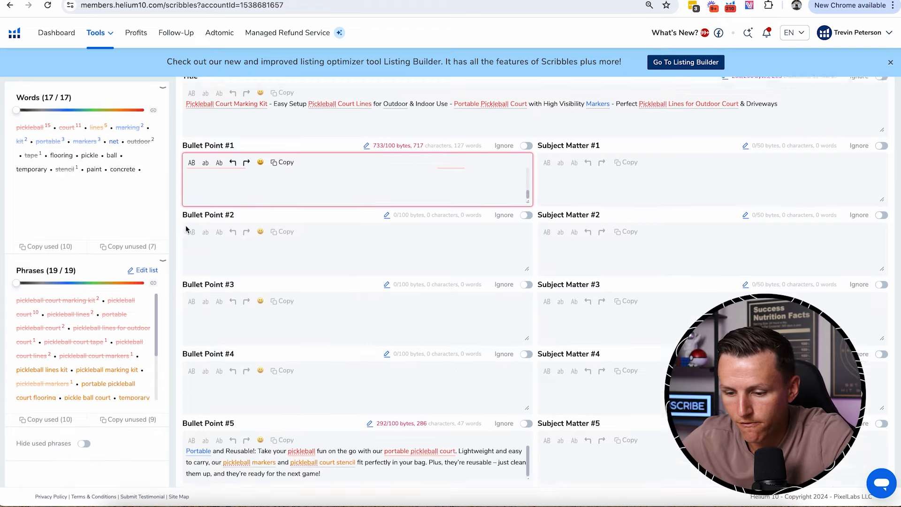
left_click(198, 382)
key("super+v")
- Move the "Bright and Bold!" paragraph from Bullet Point #1 to Bullet Point #3
scroll(200, 381, "up", 1)
scroll(252, 195, "up", 5)
scroll(253, 195, "down", 1)
left_click_drag(488, 183, 188, 173)
key("BackSpace")
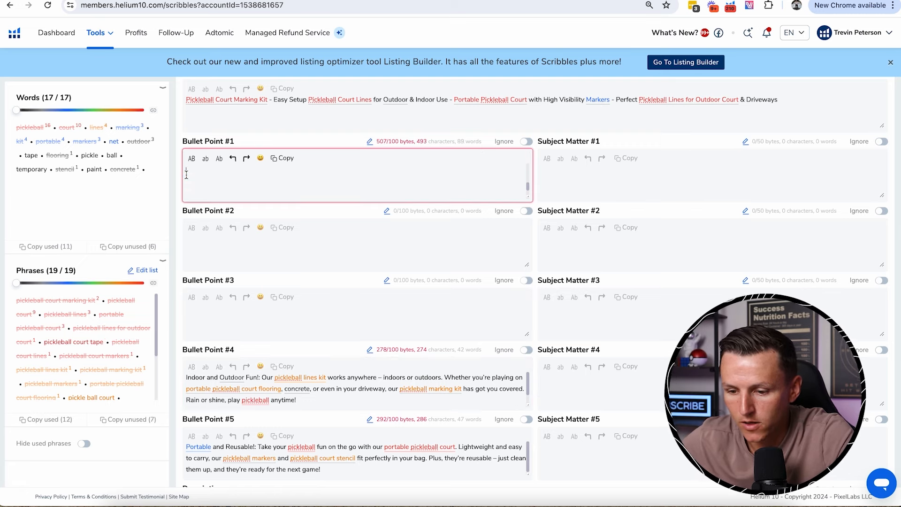
left_click(213, 314)
key("ctrl+v")
- Move the "Wind-Proof Magic!" paragraph from Bullet Point #1 to Bullet Point #2
scroll(234, 201, "up", 2)
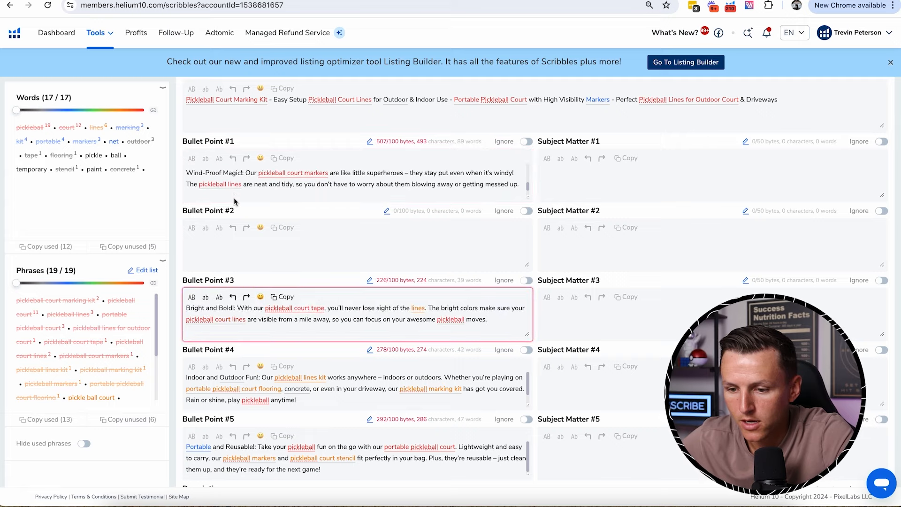
scroll(235, 198, "up", 1)
scroll(234, 198, "down", 1)
left_click_drag(519, 145, 188, 134)
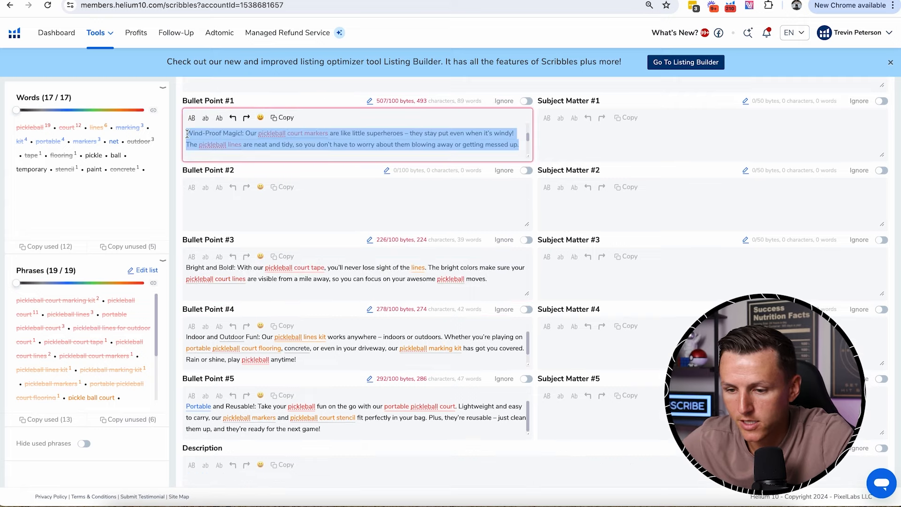
key("ctrl+x")
left_click(211, 204)
key("ctrl+v")
- Delete leftover blank lines after the "Super Quick Setup!" text in Bullet Point #1
scroll(213, 205, "up", 1)
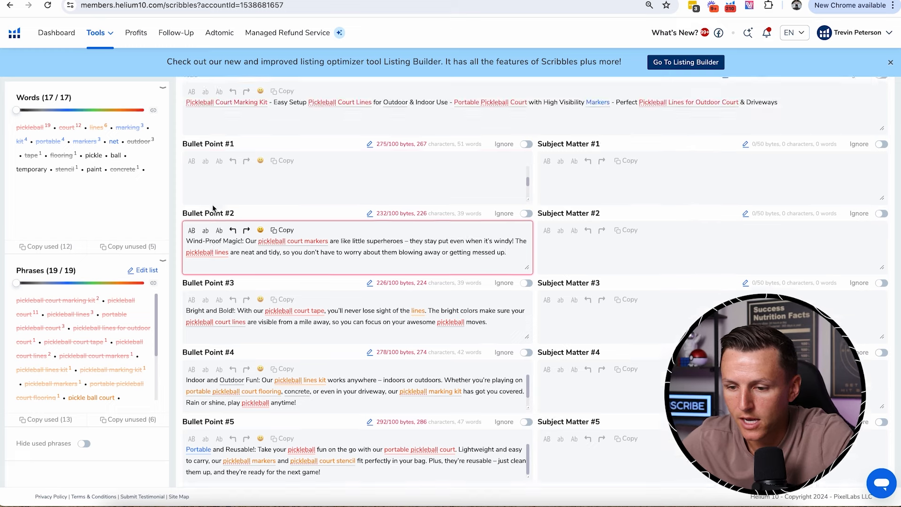
left_click(217, 191)
key("BackSpace")
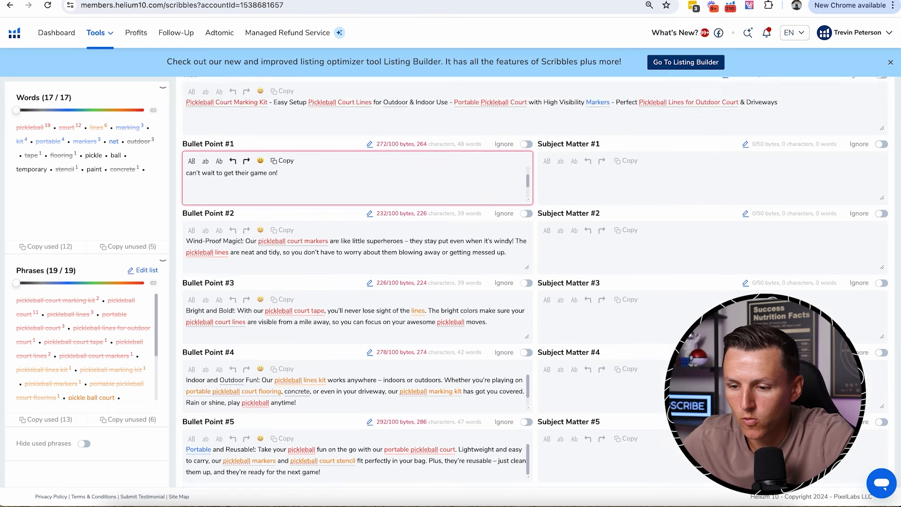
scroll(227, 213, "up", 3)
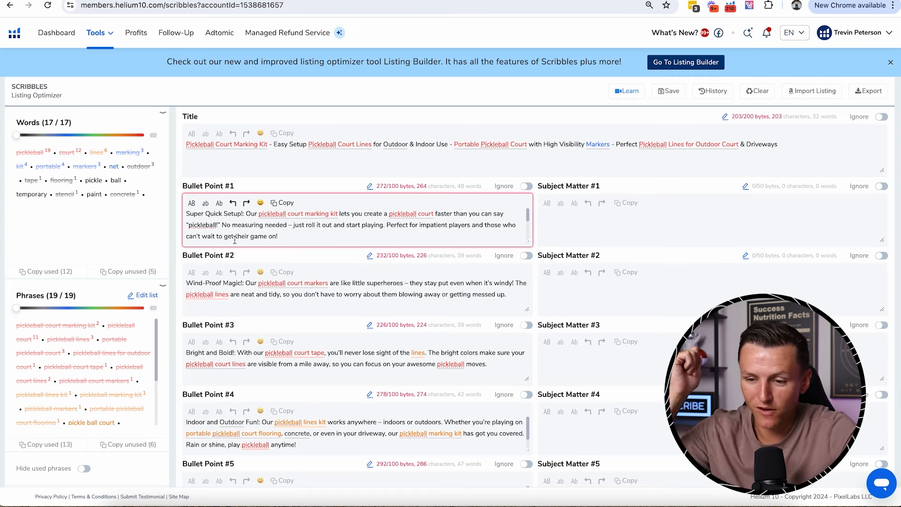
- Copy the full generated listing description from ChatGPT into the Description field in Scribbles
left_click(422, 0)
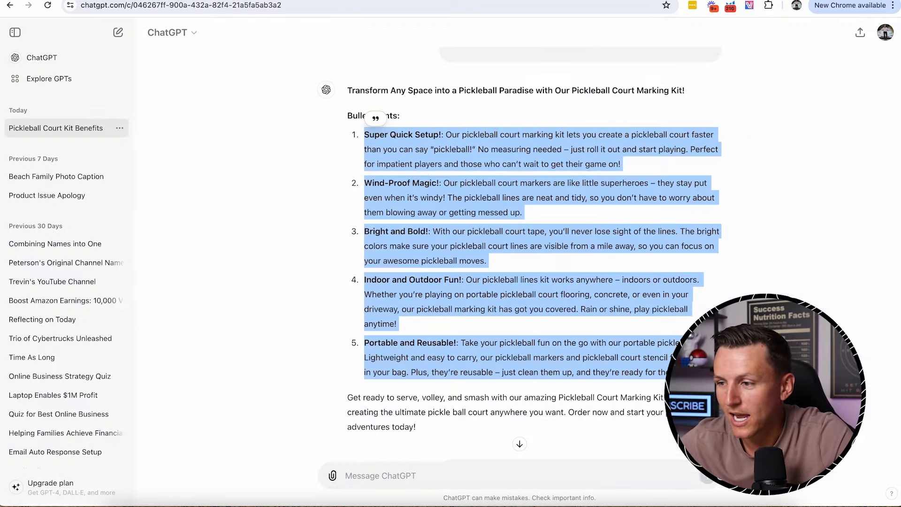
scroll(426, 177, "up", 20)
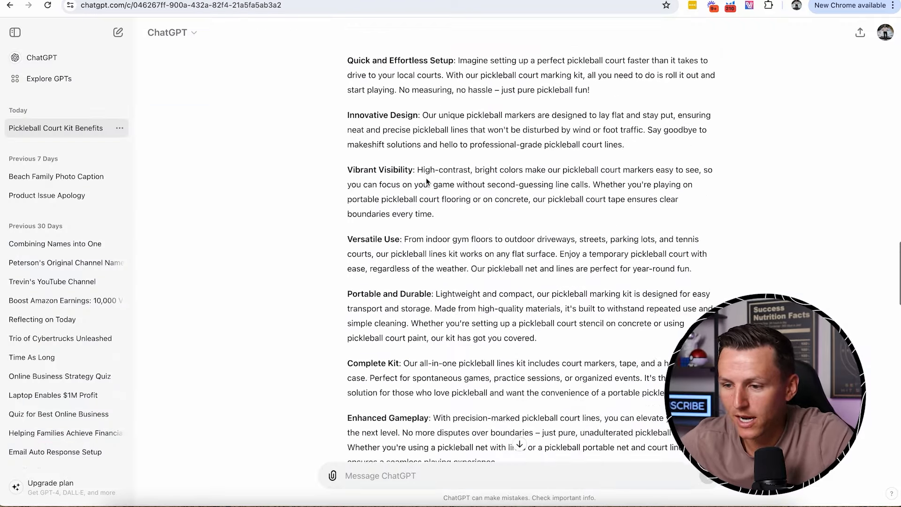
left_click_drag(348, 175, 501, 229)
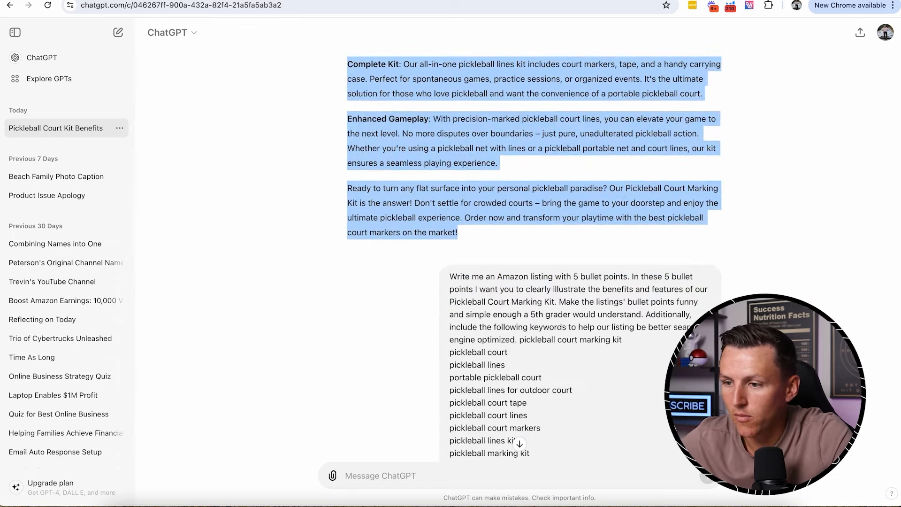
left_click(511, 1)
left_click(582, 1)
scroll(300, 239, "down", 3)
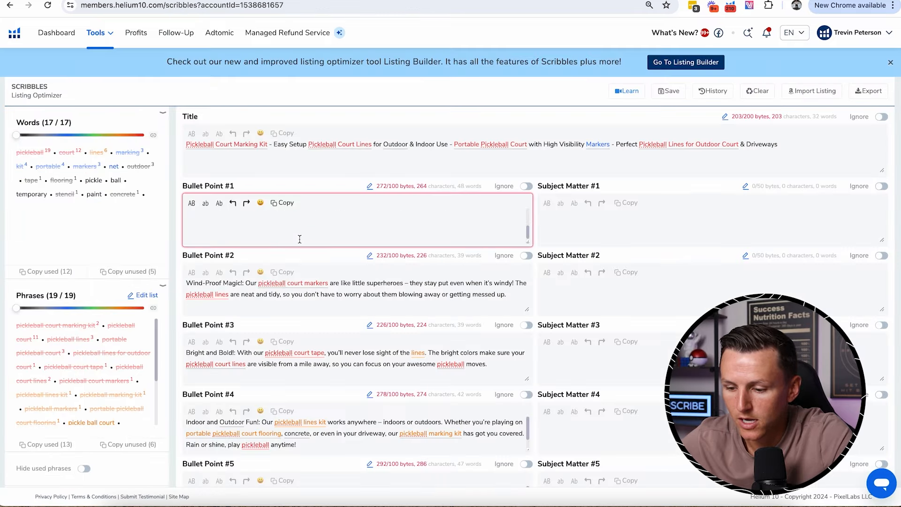
scroll(299, 239, "down", 4)
left_click(289, 391)
key("ctrl+v")
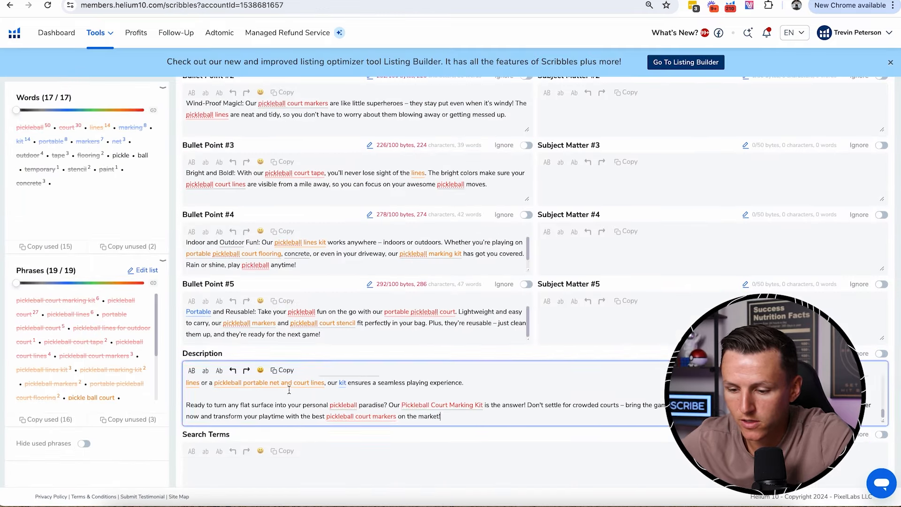
- Review the Scribbles phrase list for keyword phrases not yet used in the listing
scroll(380, 404, "up", 1)
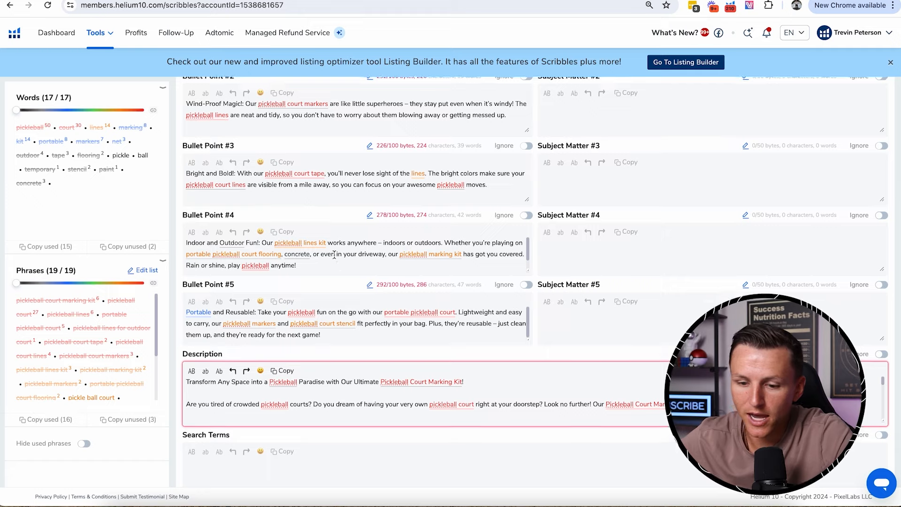
scroll(98, 384, "down", 3)
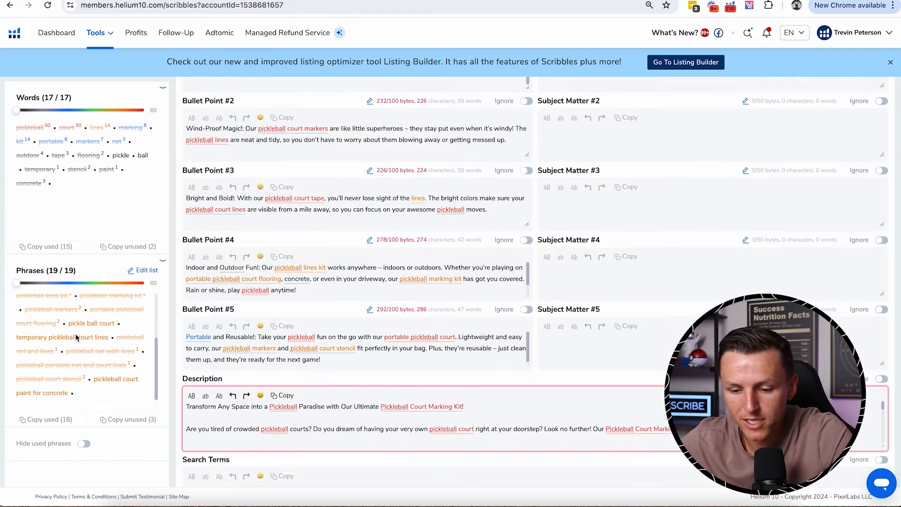
scroll(75, 334, "down", 1)
scroll(75, 333, "up", 3)
scroll(76, 333, "down", 2)
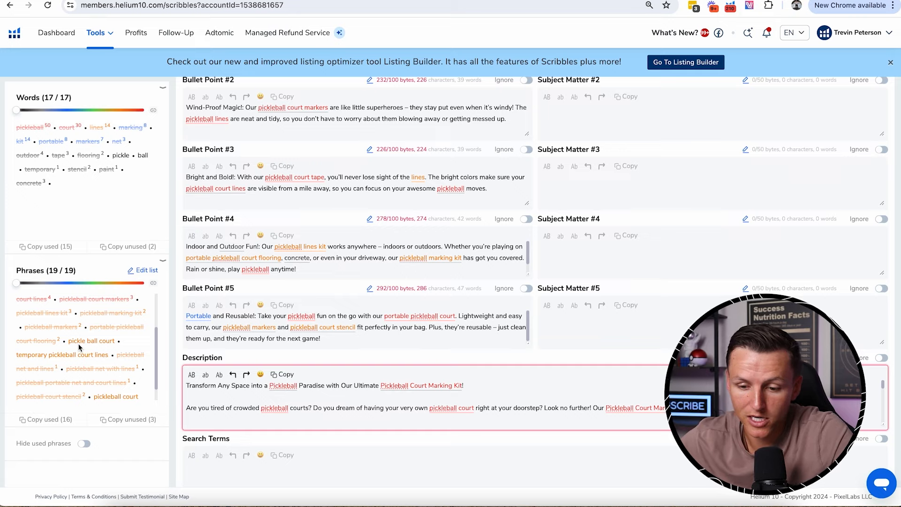
- Check the end of the phrase list and review the listing's title and first bullet points for keyword coverage
scroll(79, 347, "down", 1)
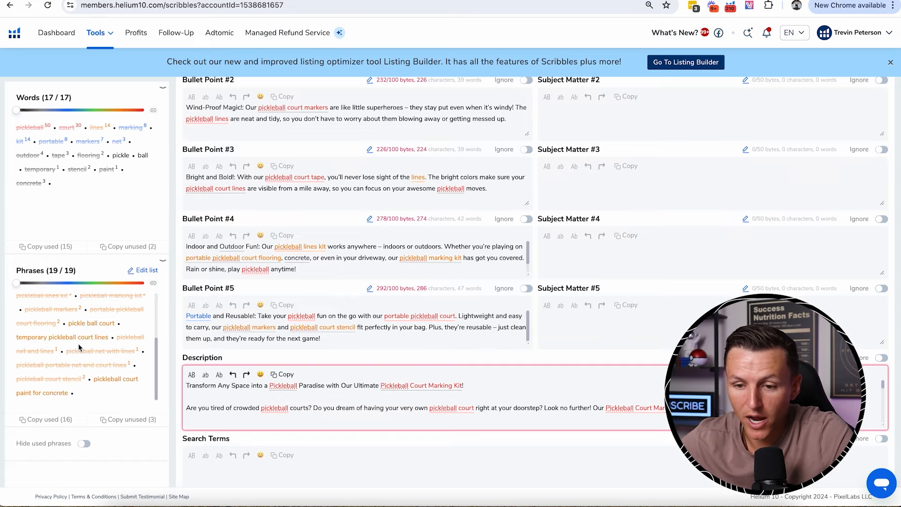
scroll(286, 150, "up", 3)
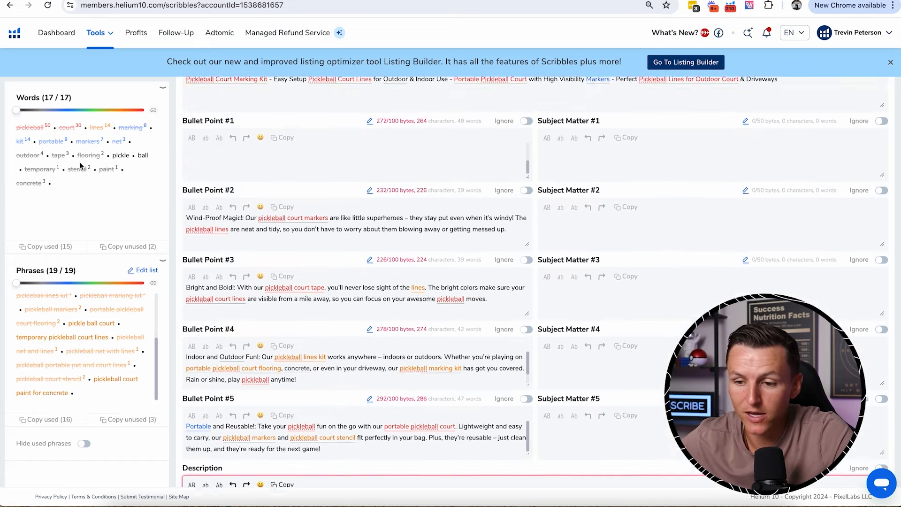
scroll(286, 151, "up", 1)
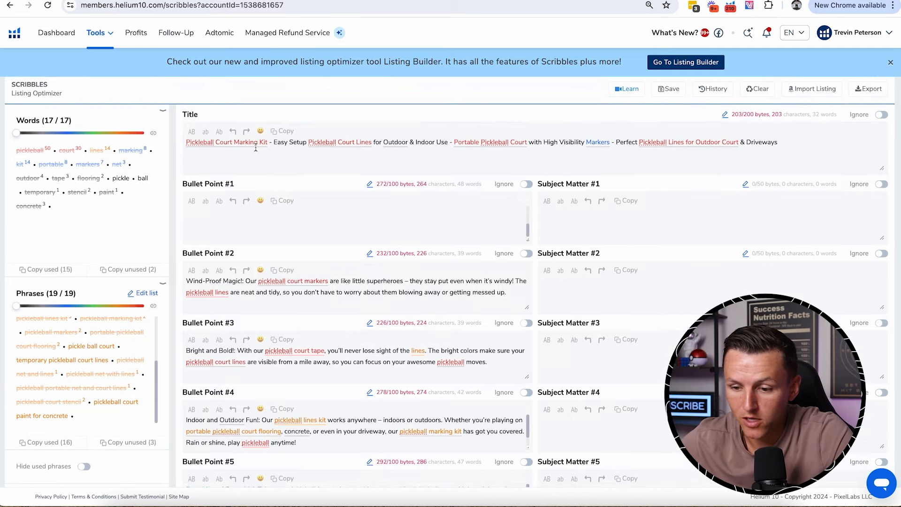
scroll(272, 231, "up", 3)
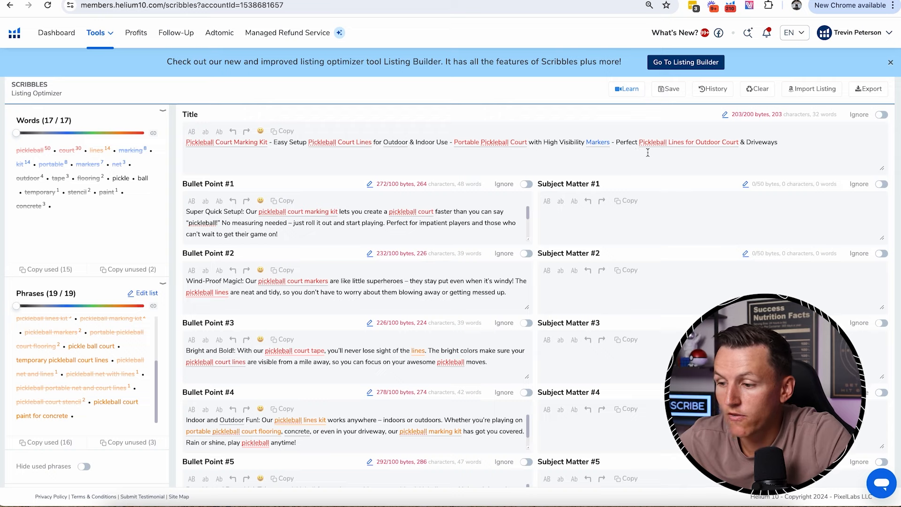
left_click_drag(779, 142, 183, 143)
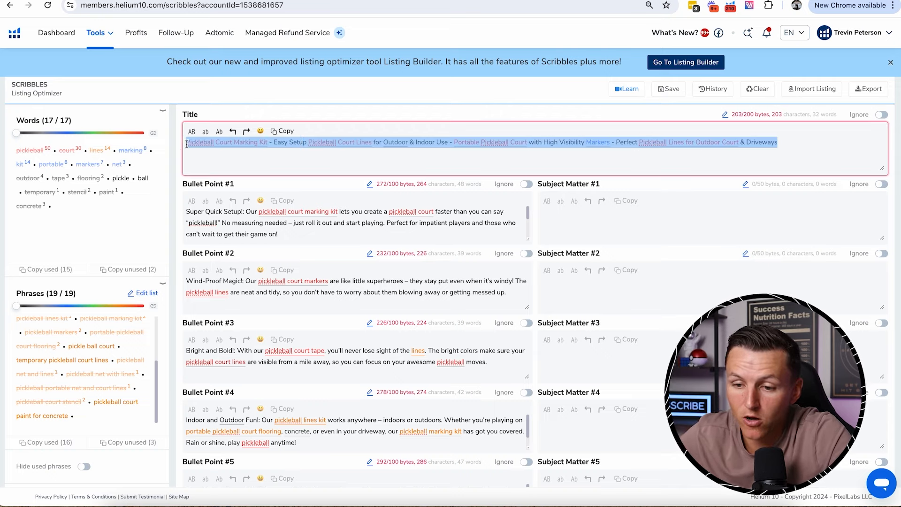
left_click(185, 143)
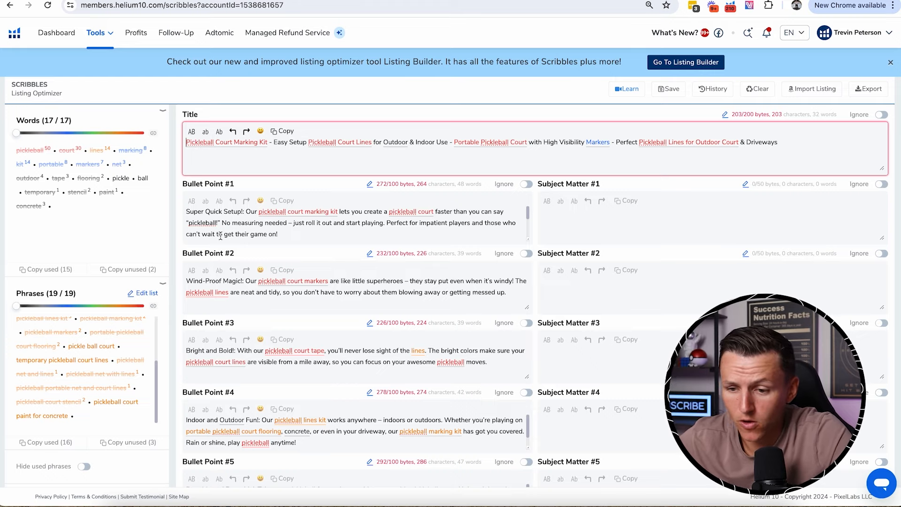
scroll(221, 237, "up", 1)
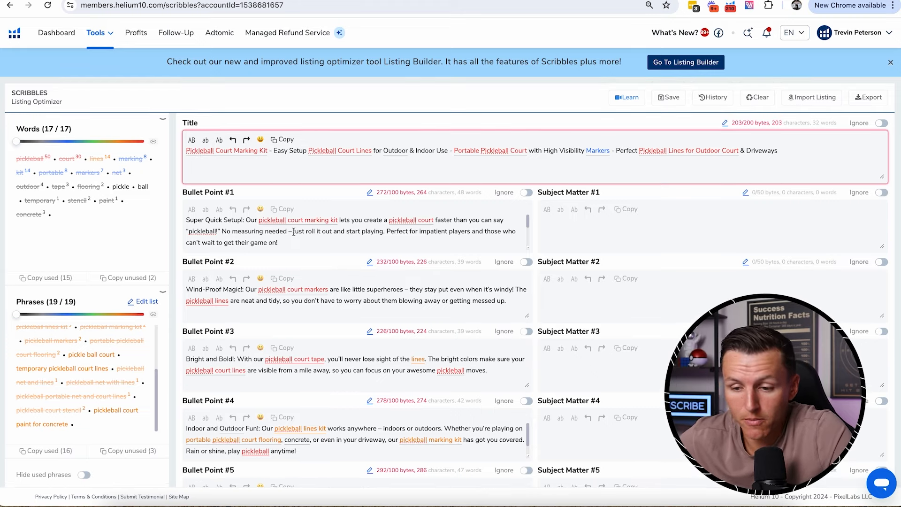